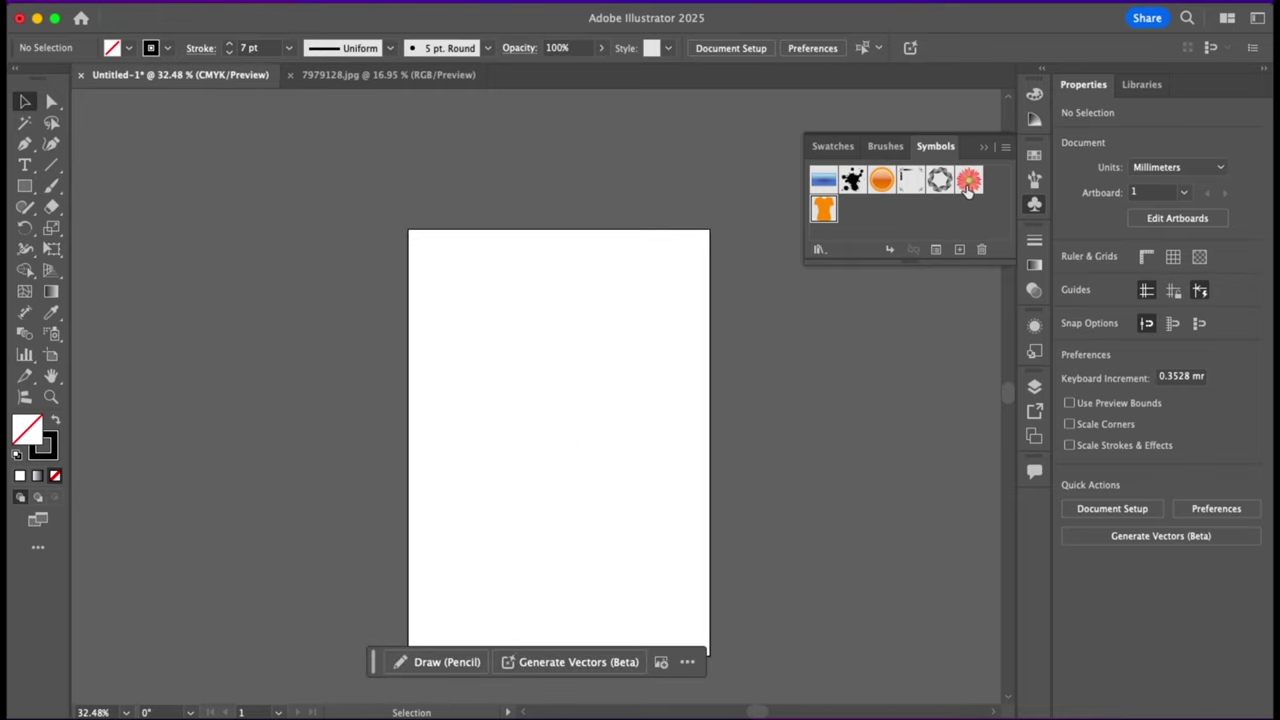
Step: Place a Gerbera, an Illuminated Orange and a Ribbon symbol instance on the artboard
drag(968, 190, 526, 360)
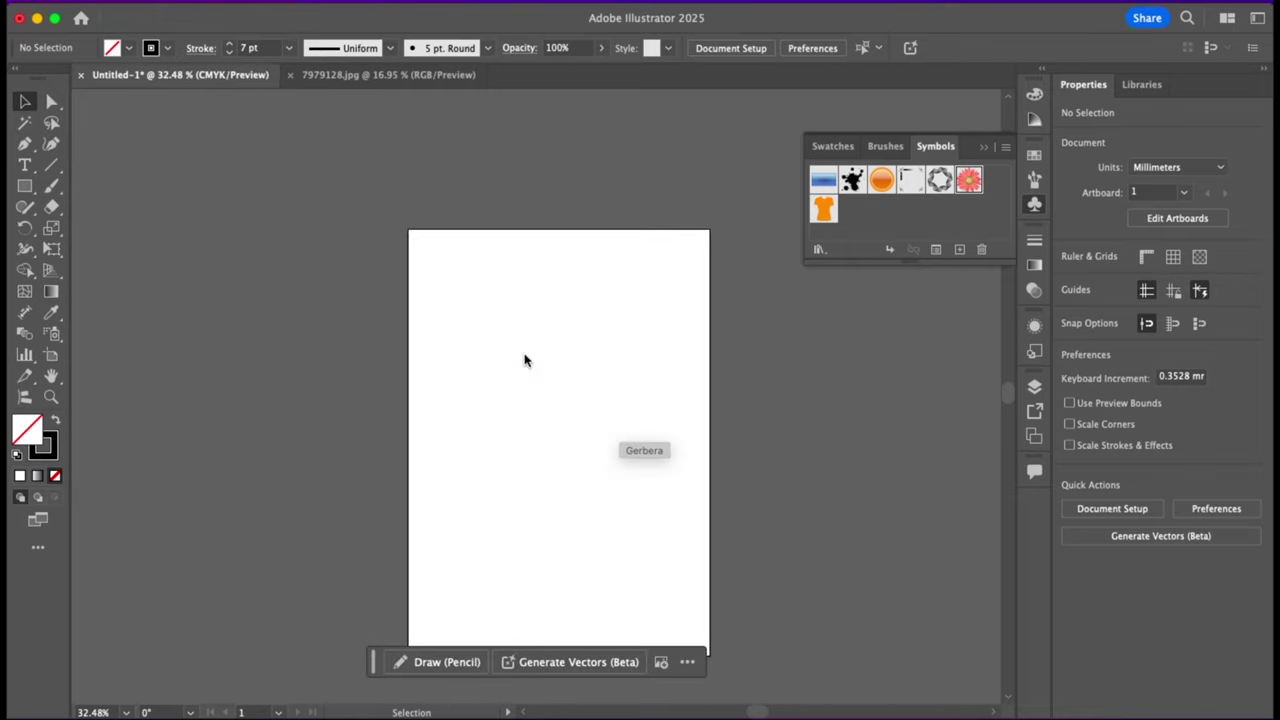
drag(543, 364, 525, 354)
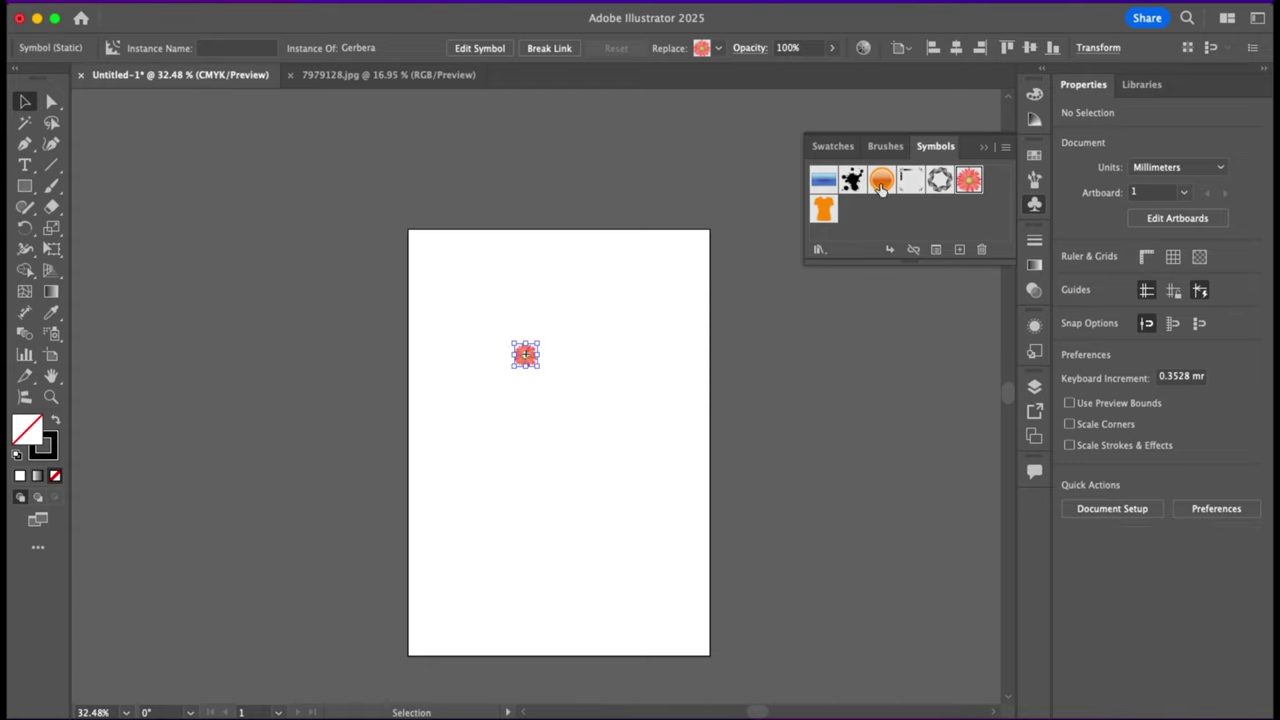
drag(881, 190, 599, 407)
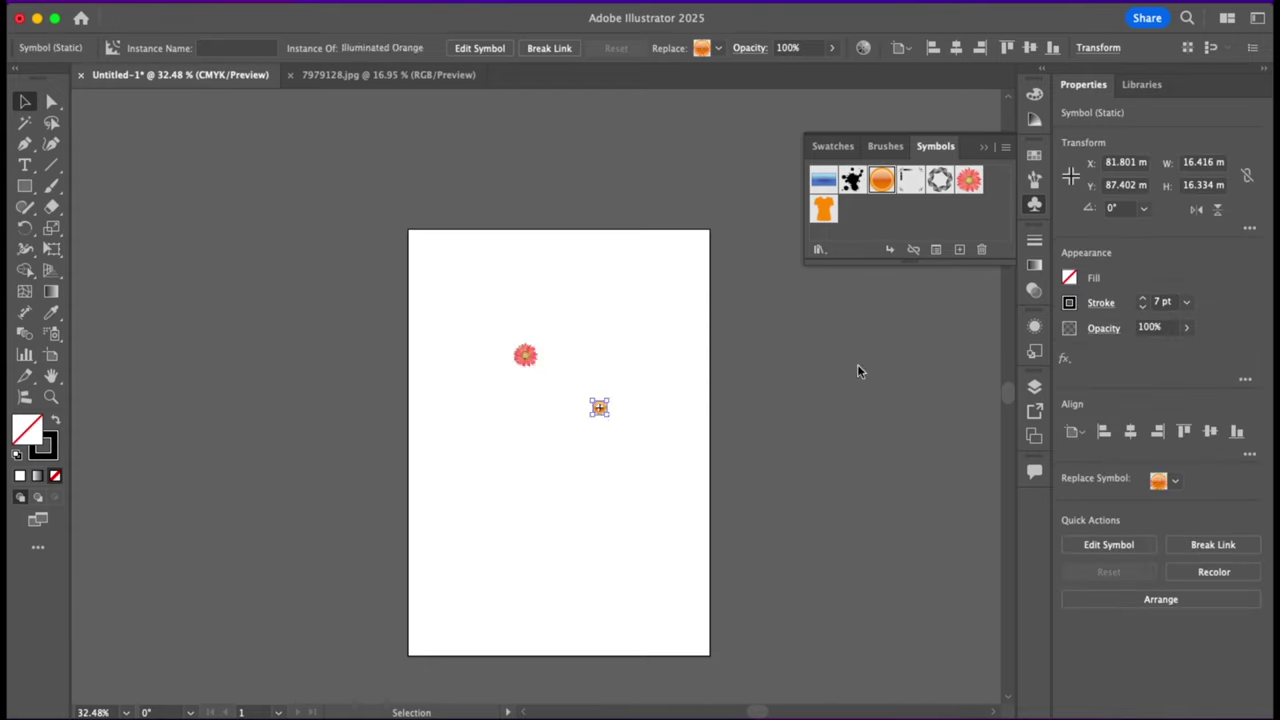
drag(943, 186, 620, 345)
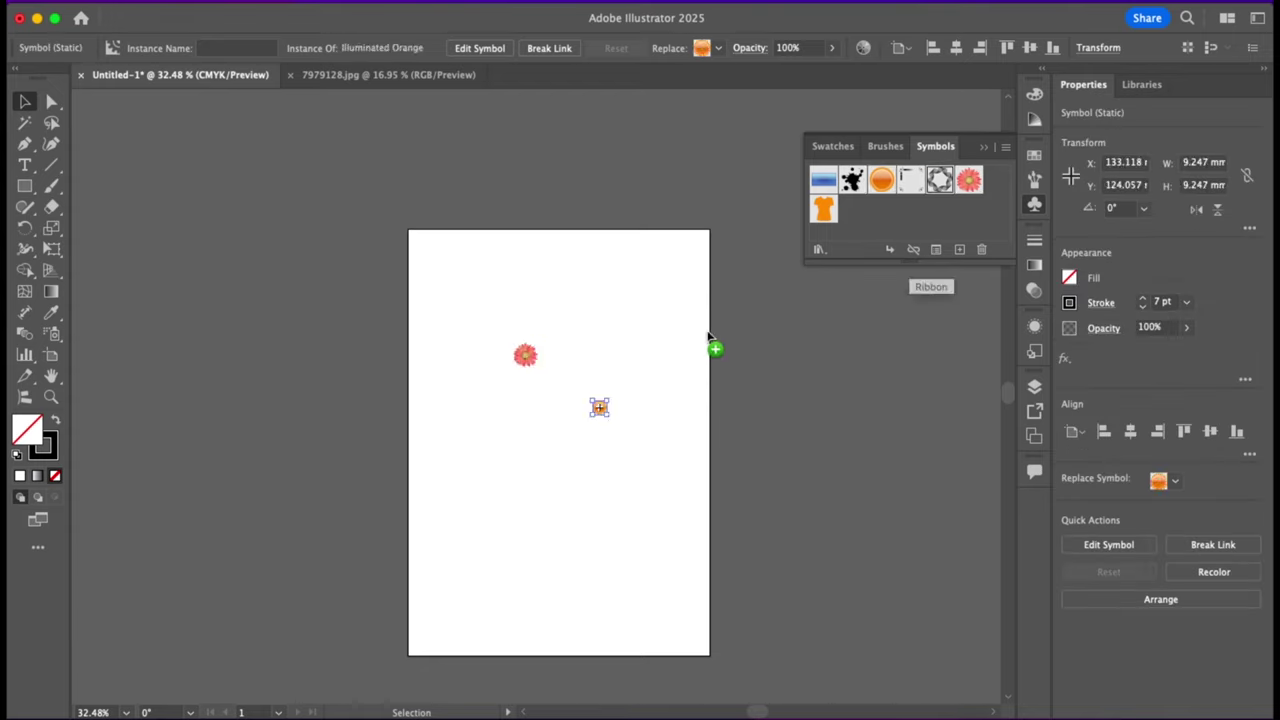
click(818, 249)
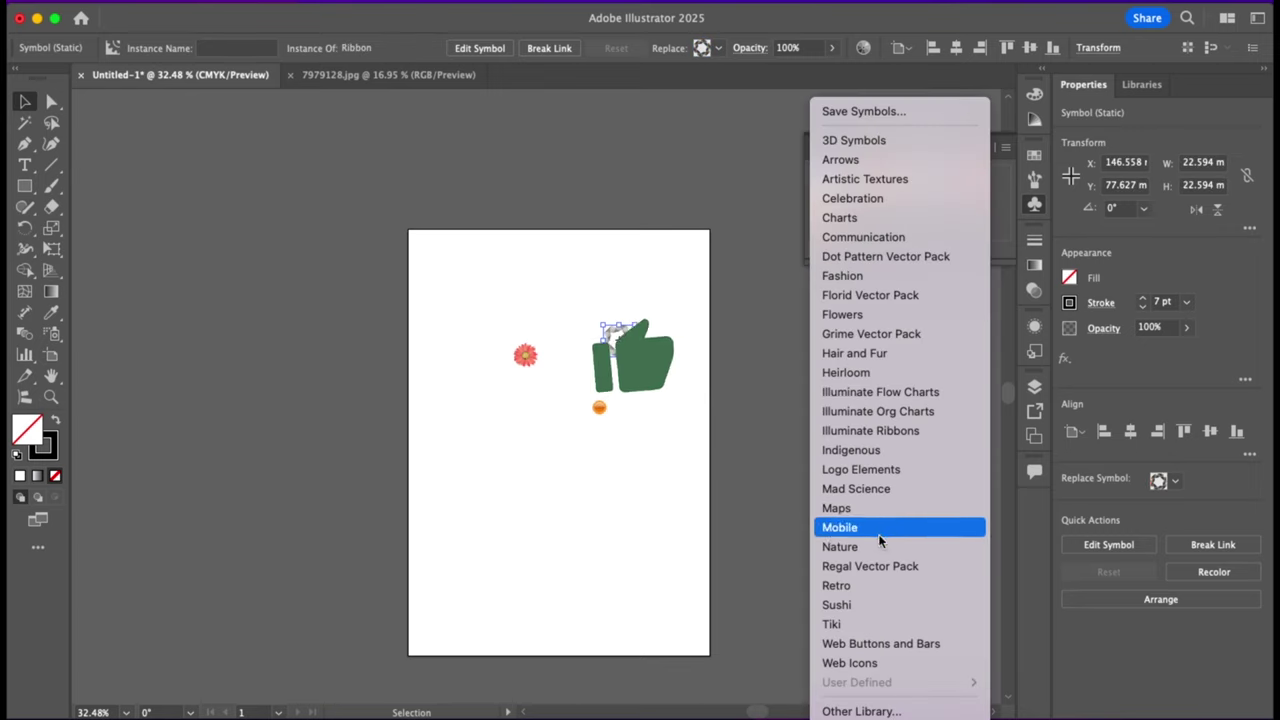
Step: Load the Retro symbol library, then try an Op Art instance and delete it
click(866, 587)
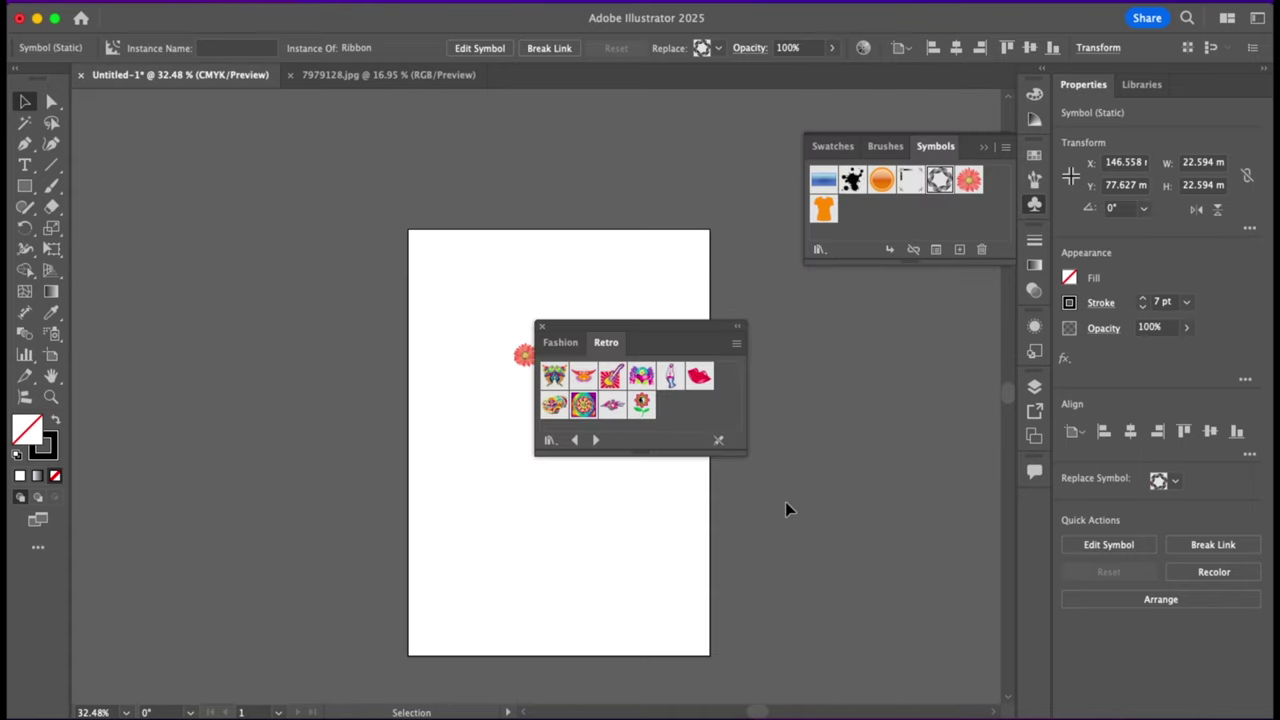
drag(670, 332, 910, 301)
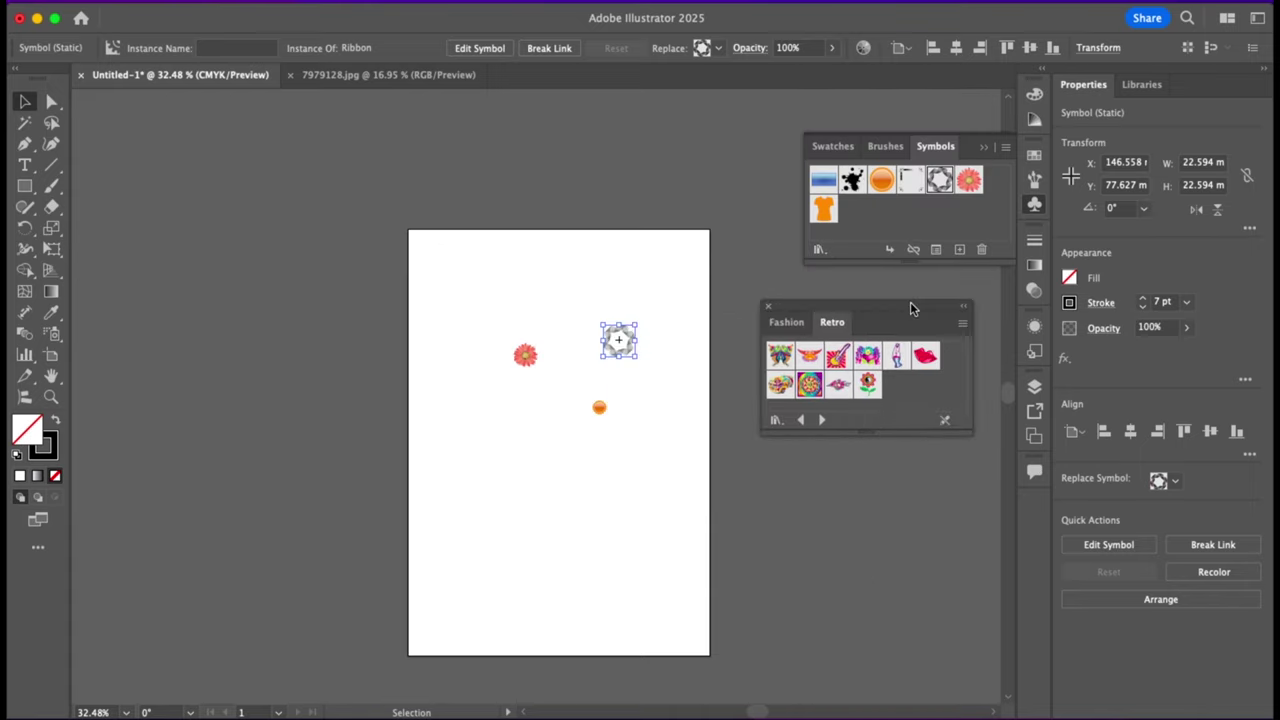
drag(564, 510, 548, 455)
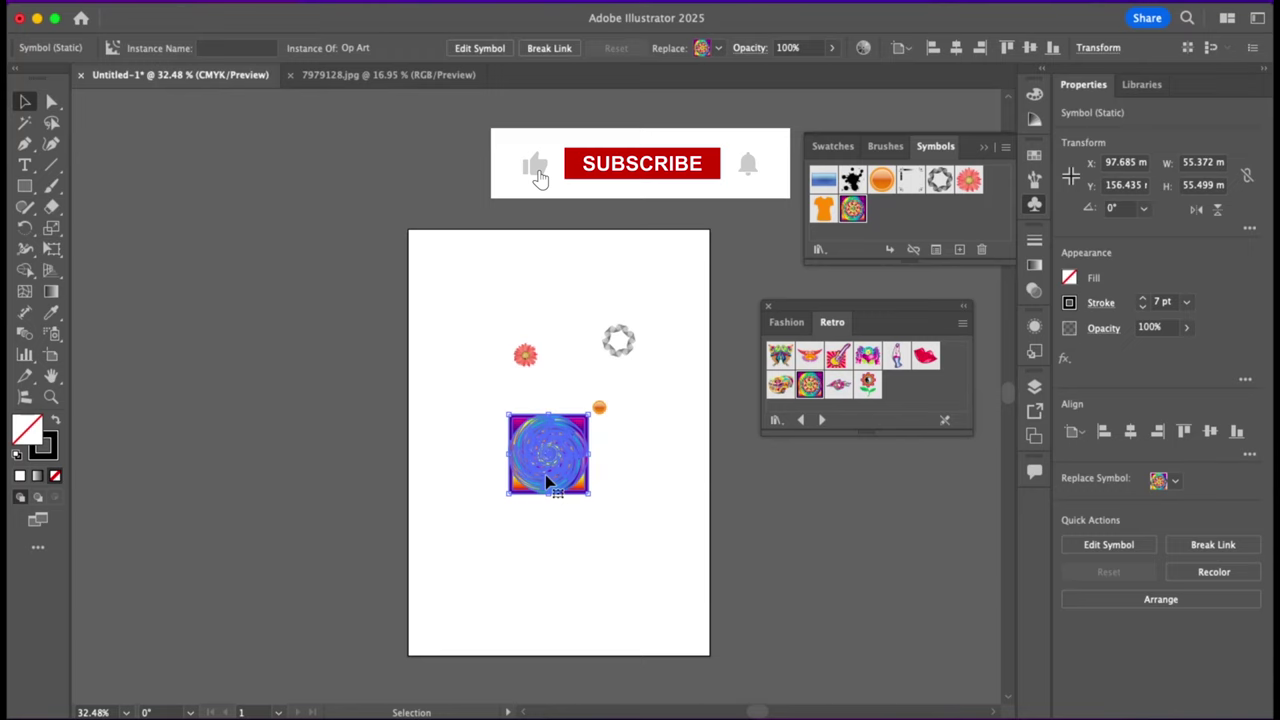
key(Delete)
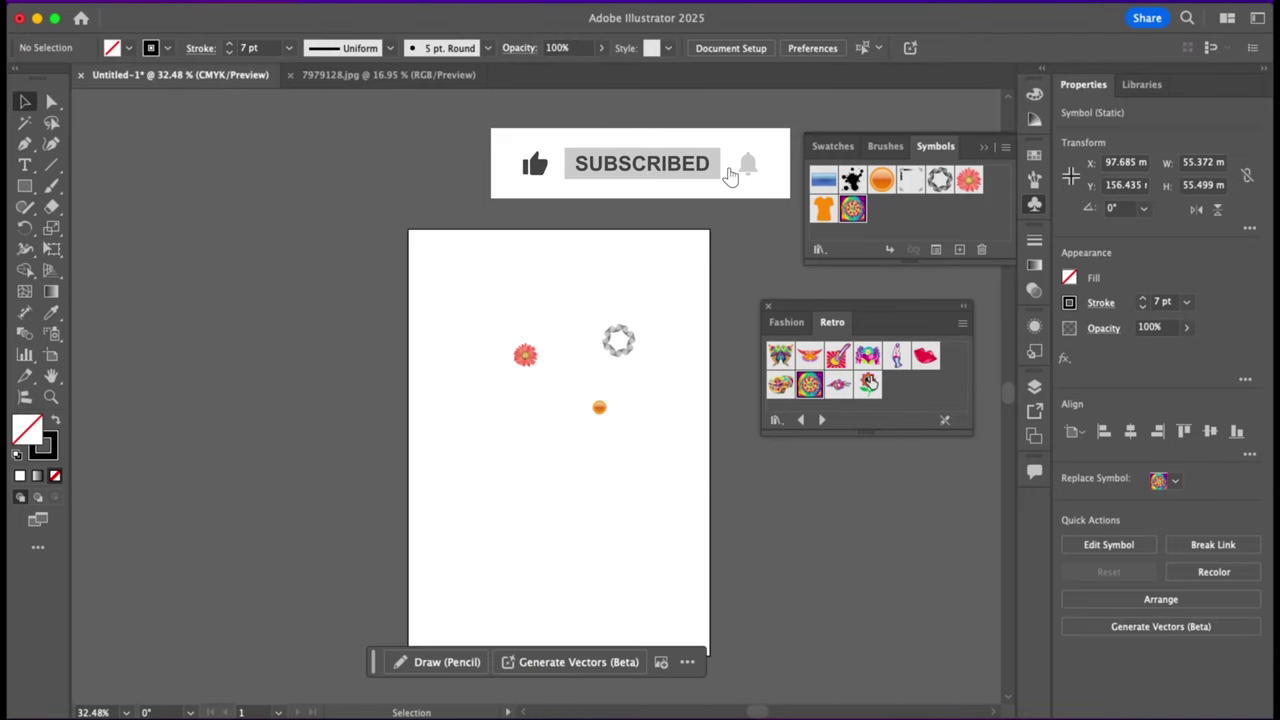
Step: Add a Yin Yang Flower instance from Retro to the artboard and scale it down
drag(868, 383, 527, 407)
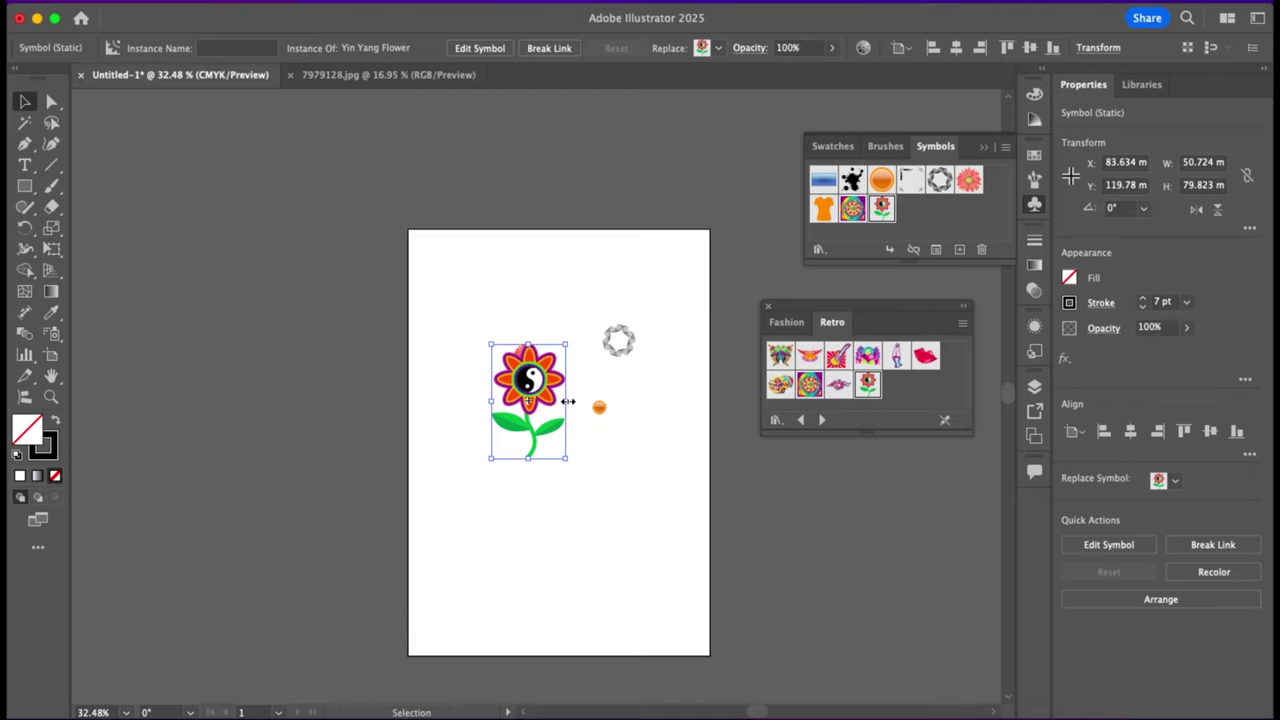
drag(530, 398, 545, 410)
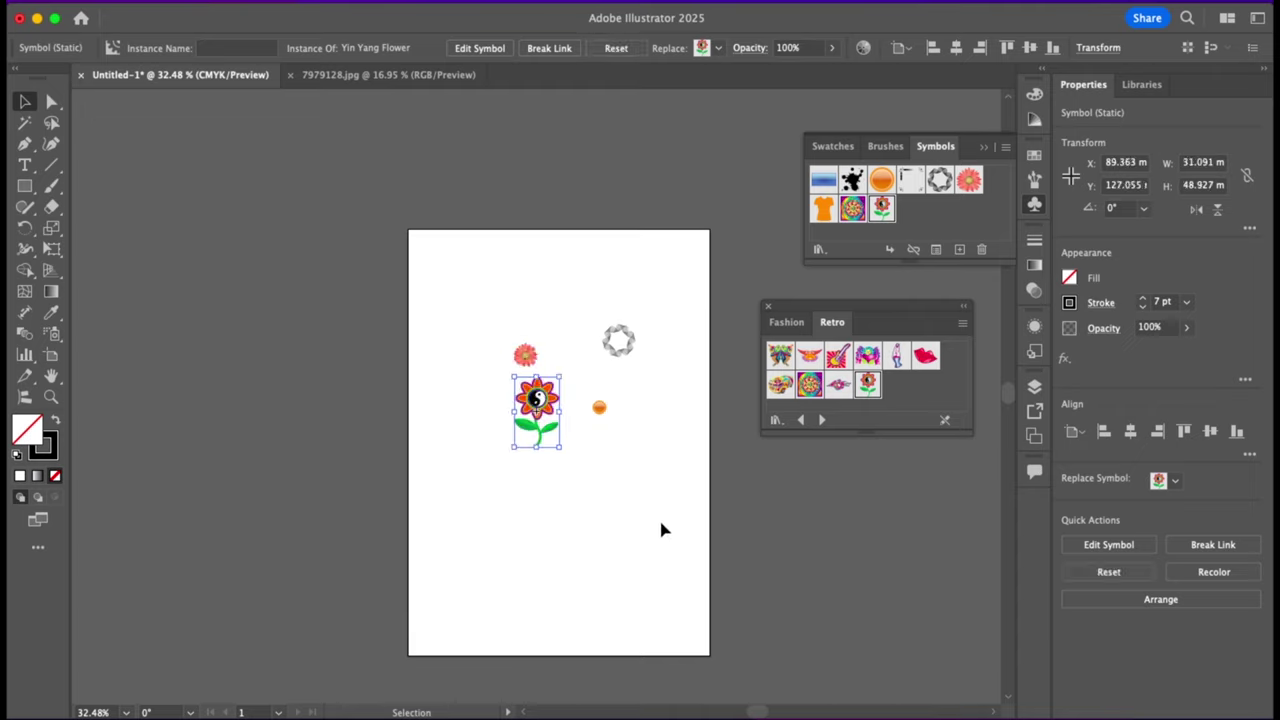
click(670, 532)
scroll(611, 463, up, 2)
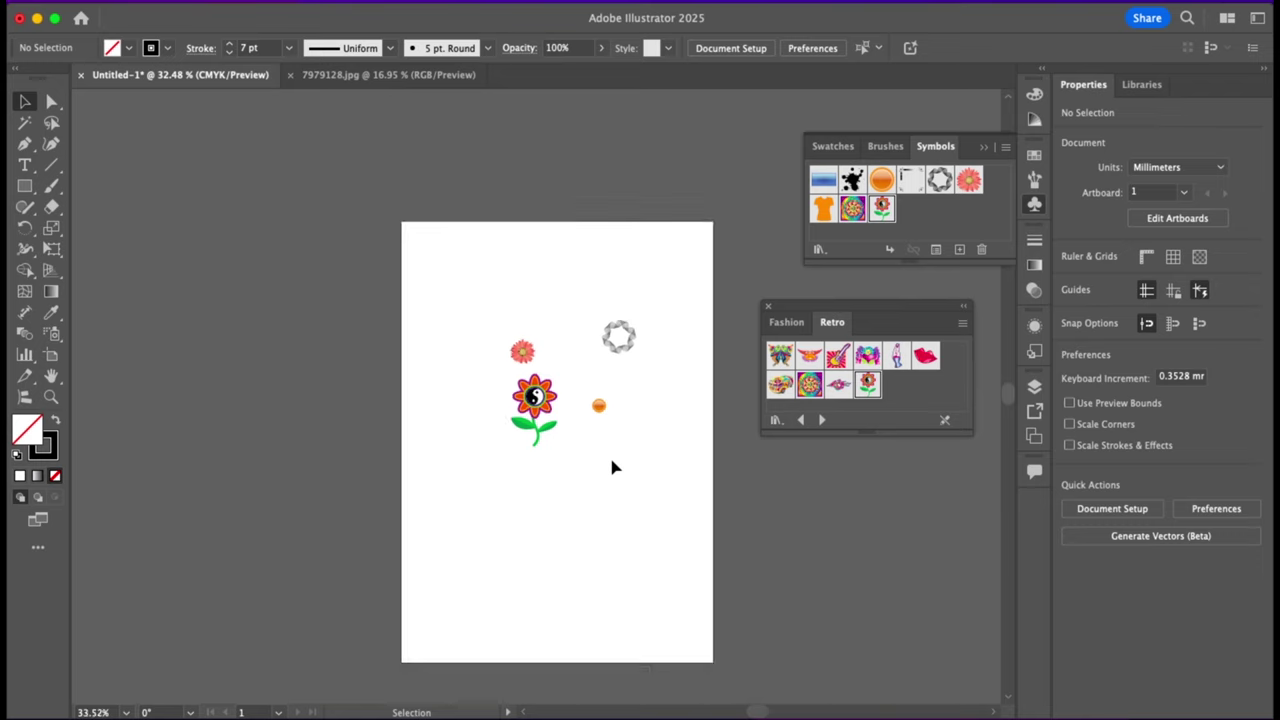
click(28, 402)
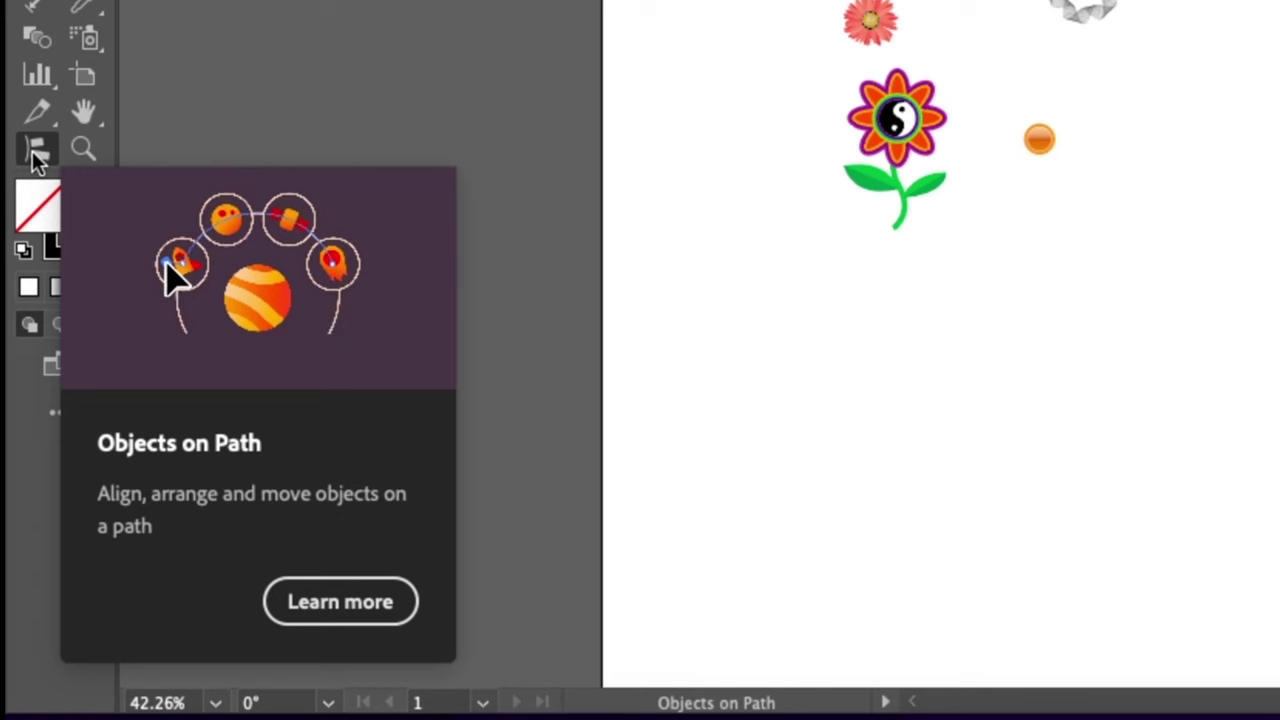
Step: Activate the Objects on Path tool and dismiss its instruction prompt
click(36, 152)
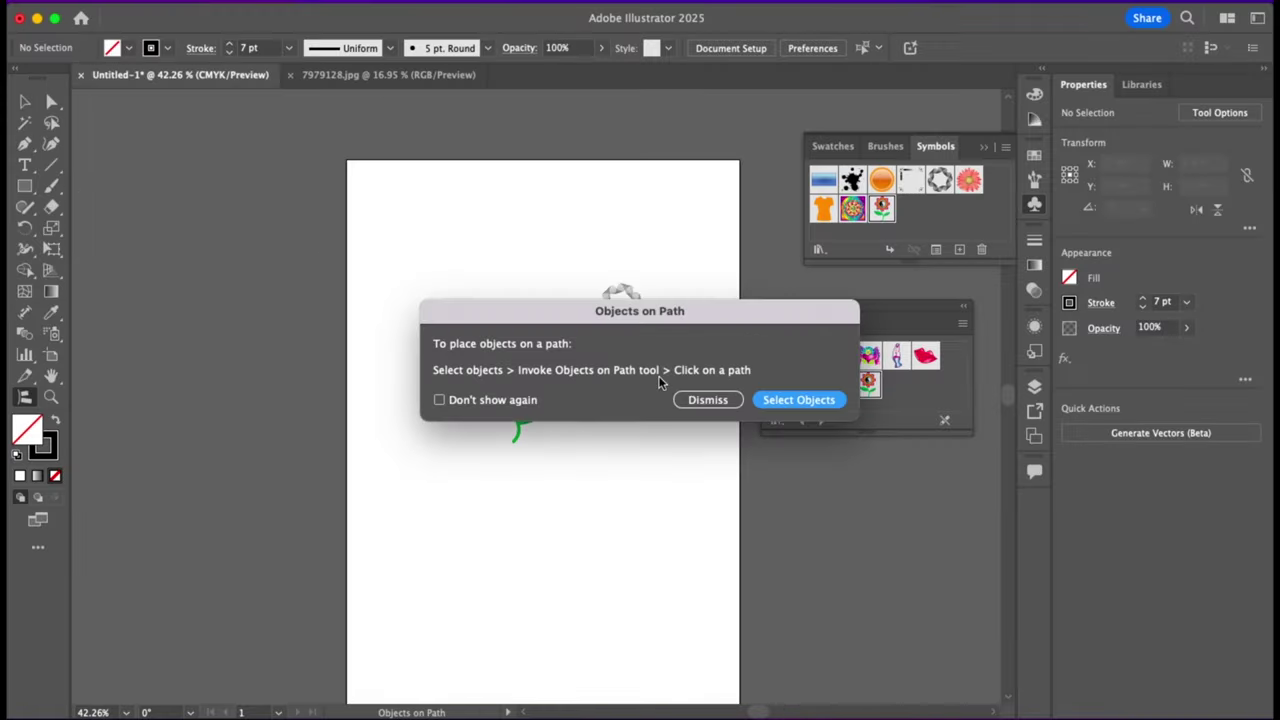
click(708, 400)
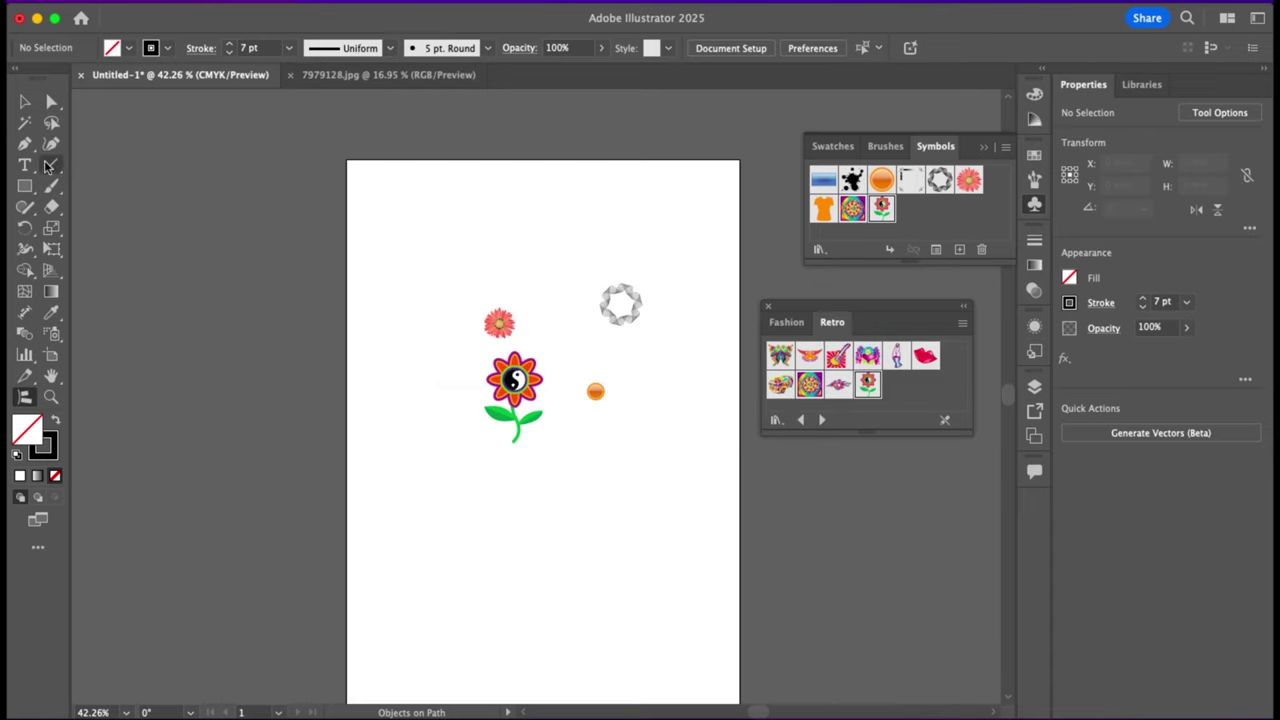
Step: Draw a four-point S-curve with the Curvature tool, then select it with the four symbols
click(50, 145)
click(494, 568)
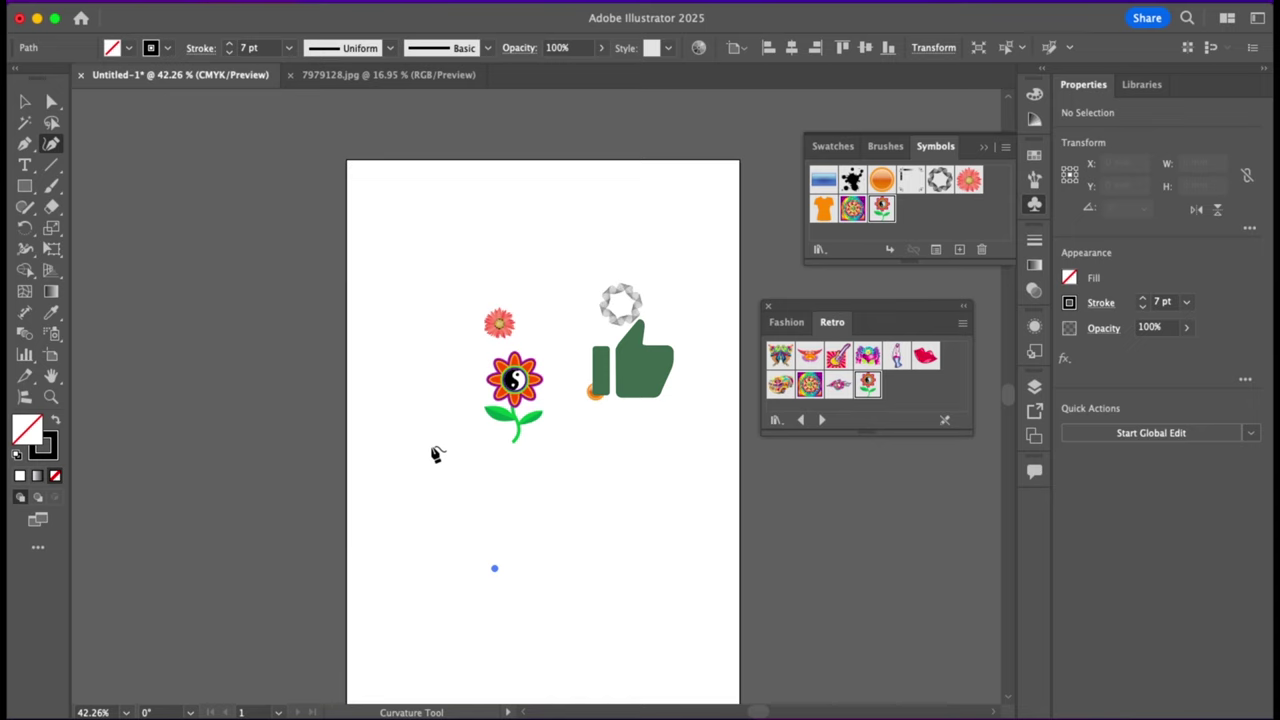
click(432, 448)
click(547, 350)
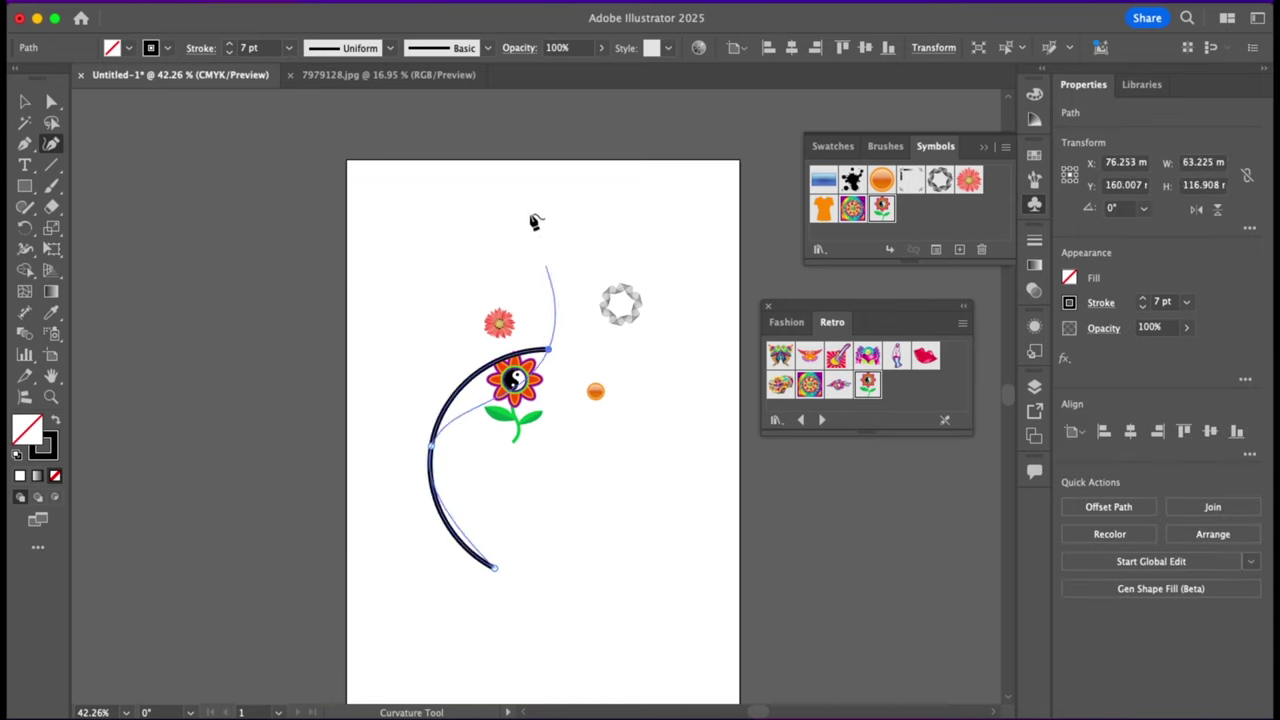
click(513, 243)
click(25, 101)
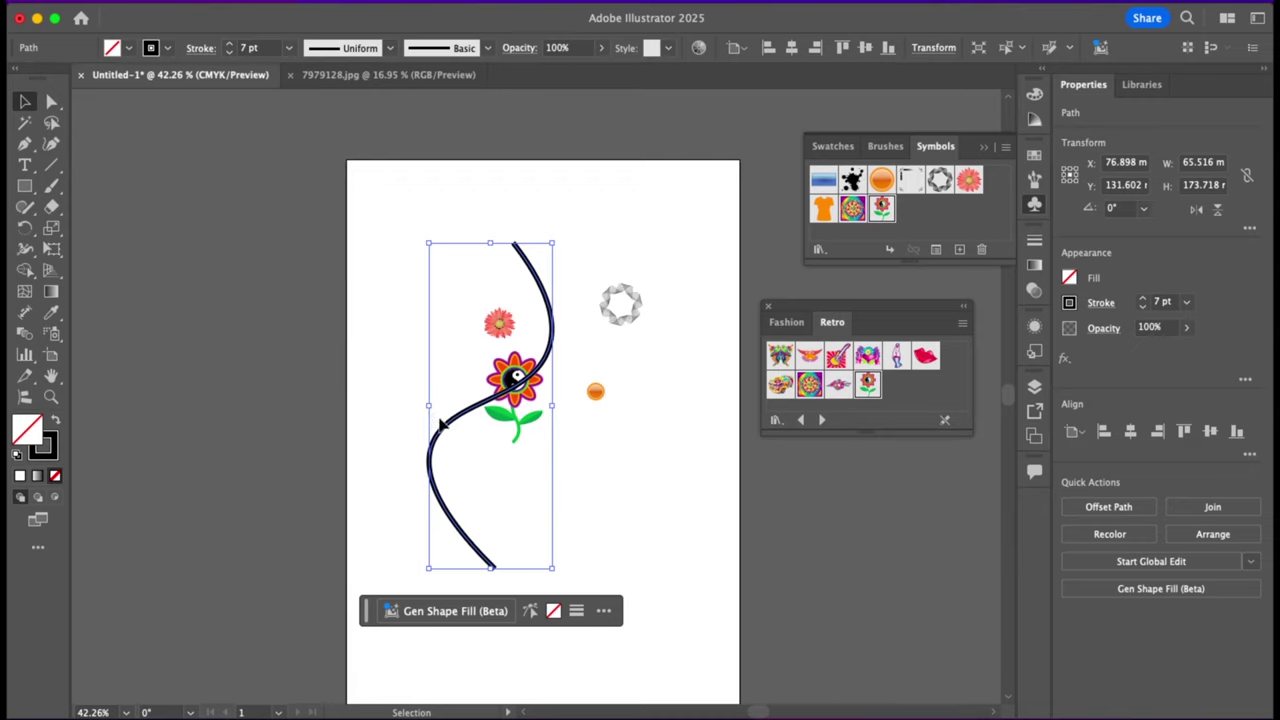
drag(659, 228, 398, 450)
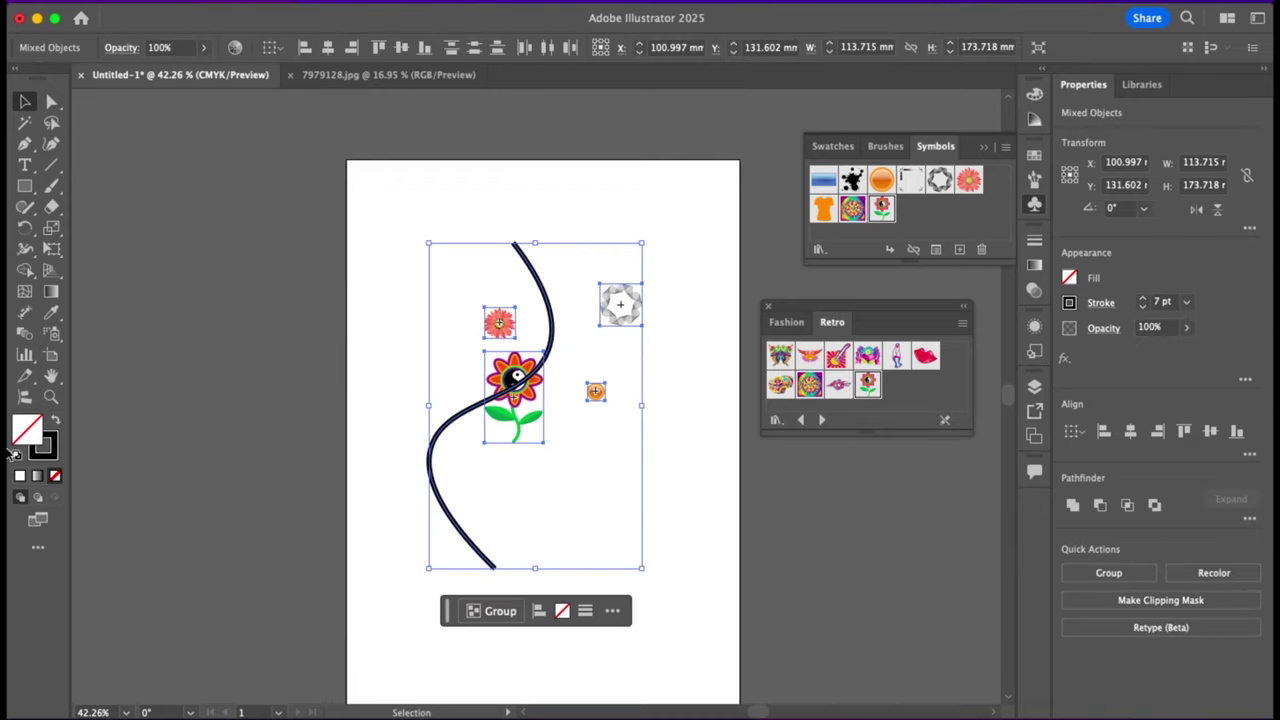
Step: Attach the selected symbols along the S-curve as an Objects on Path group, Gerbera at the bottom
click(24, 398)
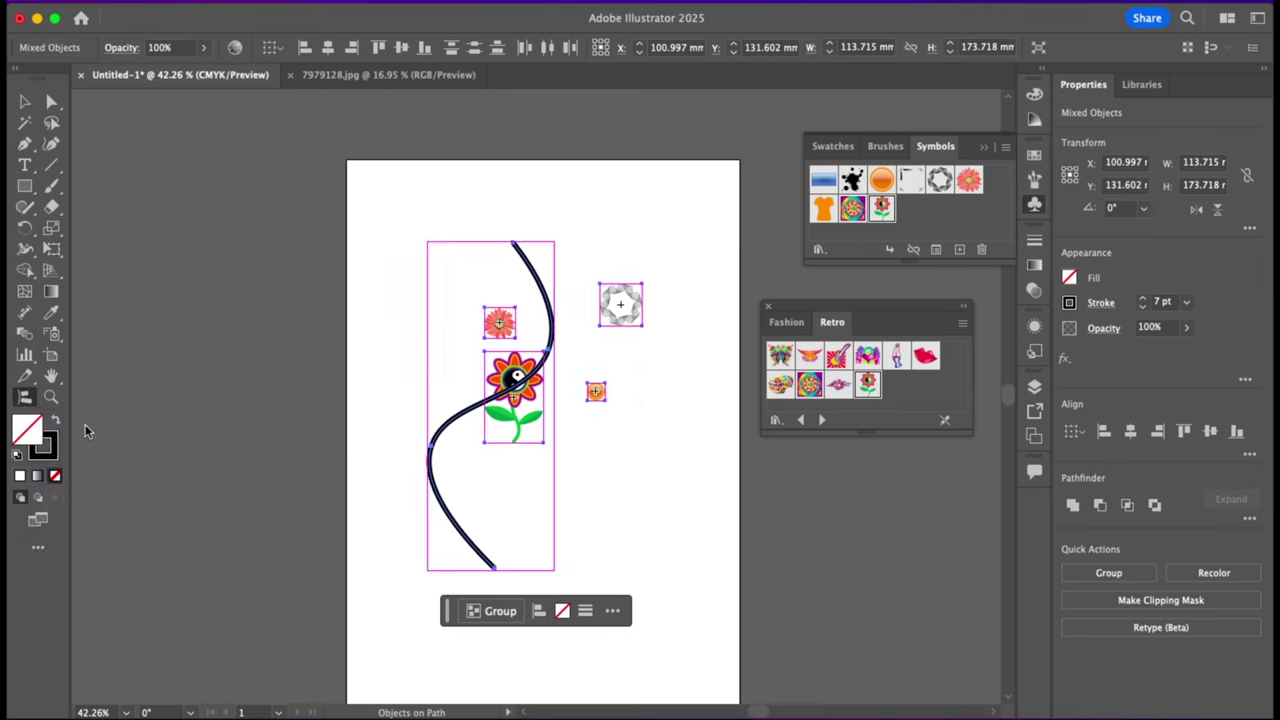
click(450, 445)
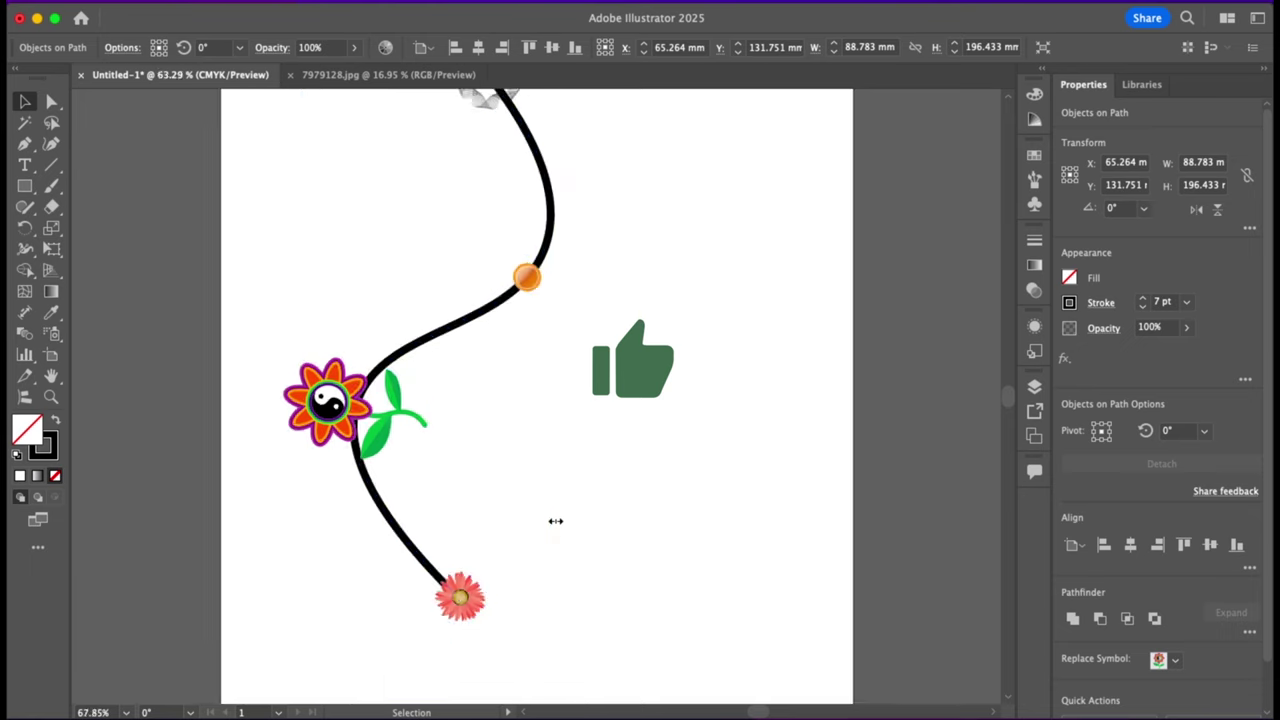
scroll(556, 521, up, 3)
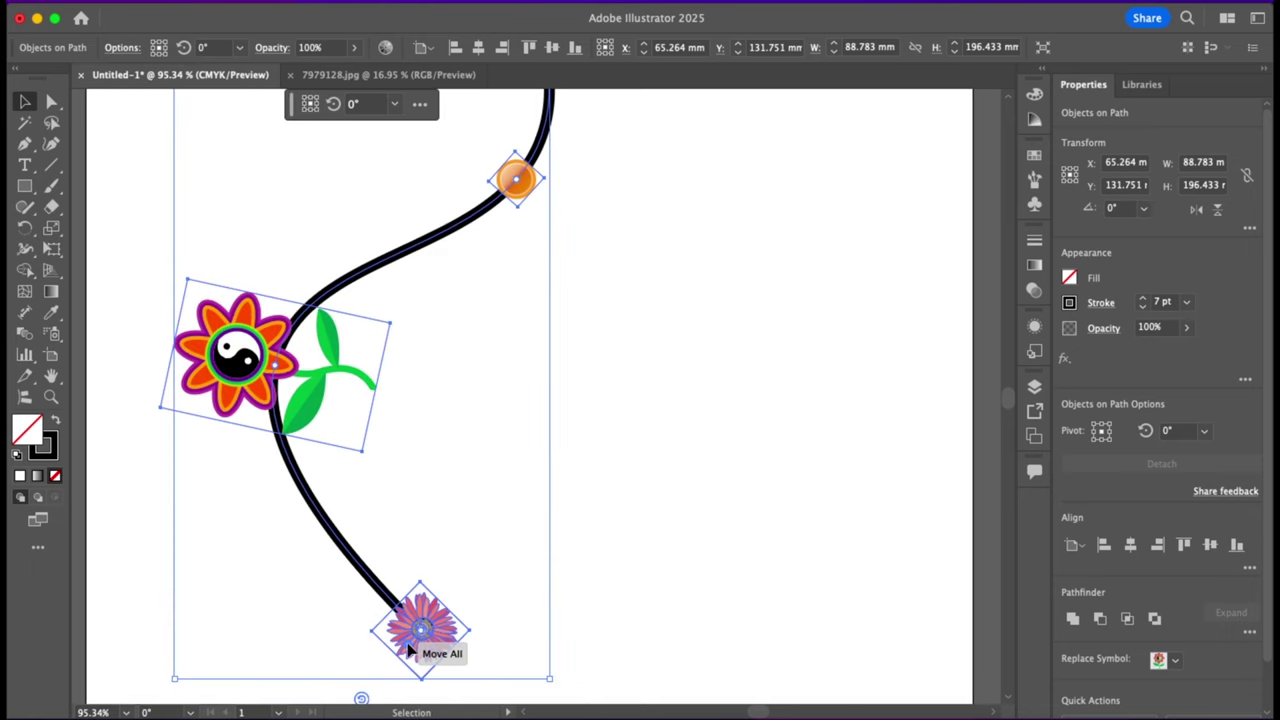
click(409, 651)
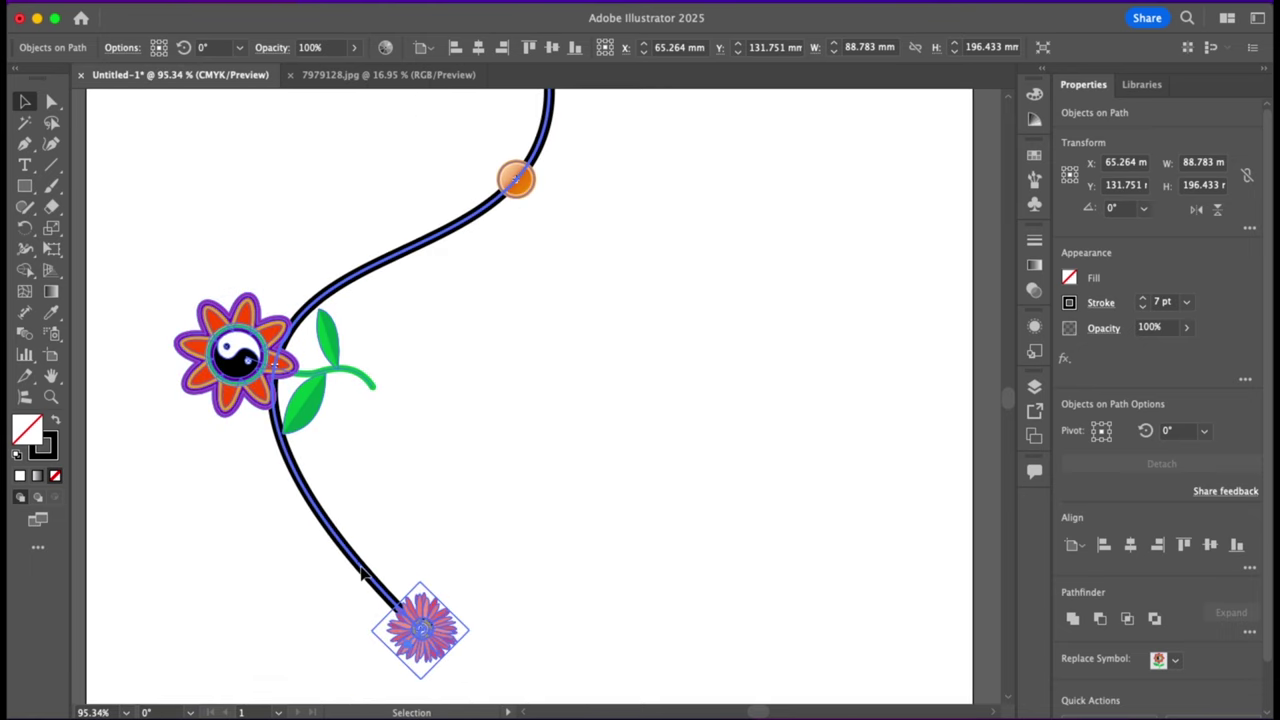
click(409, 651)
scroll(432, 601, left, 3)
scroll(432, 601, down, 1)
mouse_move(495, 634)
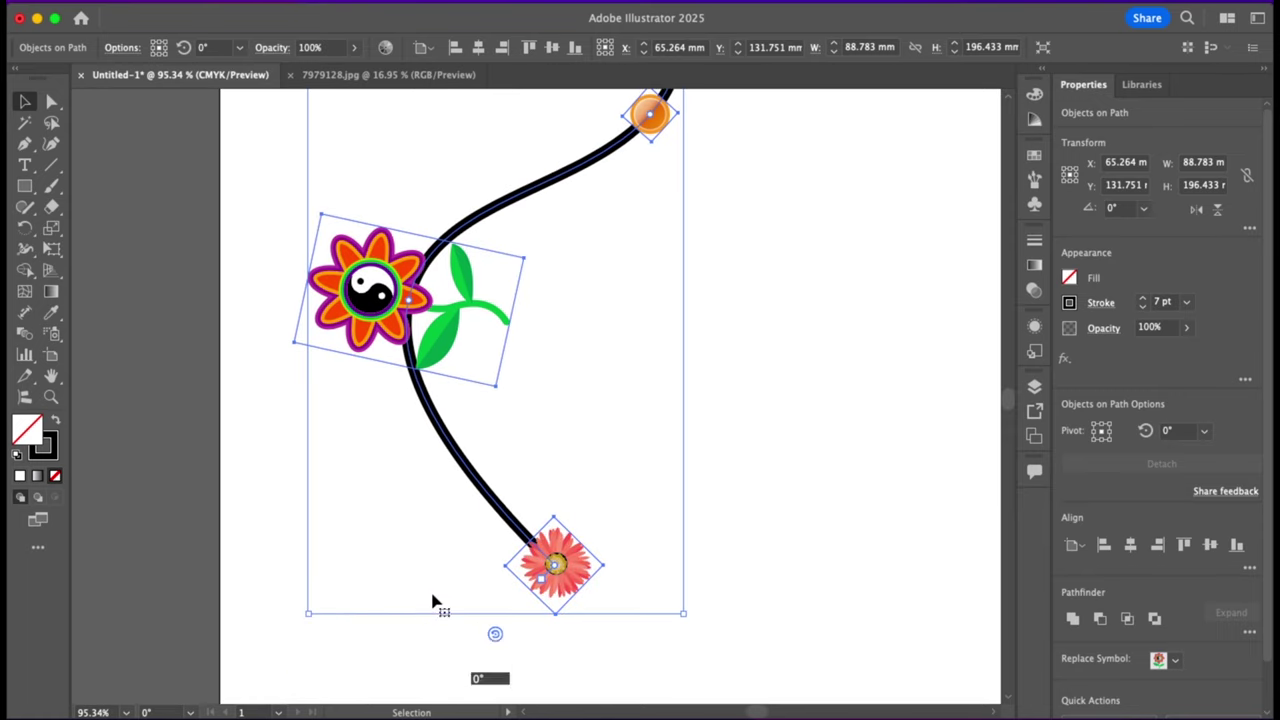
Step: Shift the symbols around the path and move the pink flower near the stem's top
mouse_move(495, 634)
mouse_down()
mouse_move(475, 573)
mouse_move(582, 479)
mouse_up()
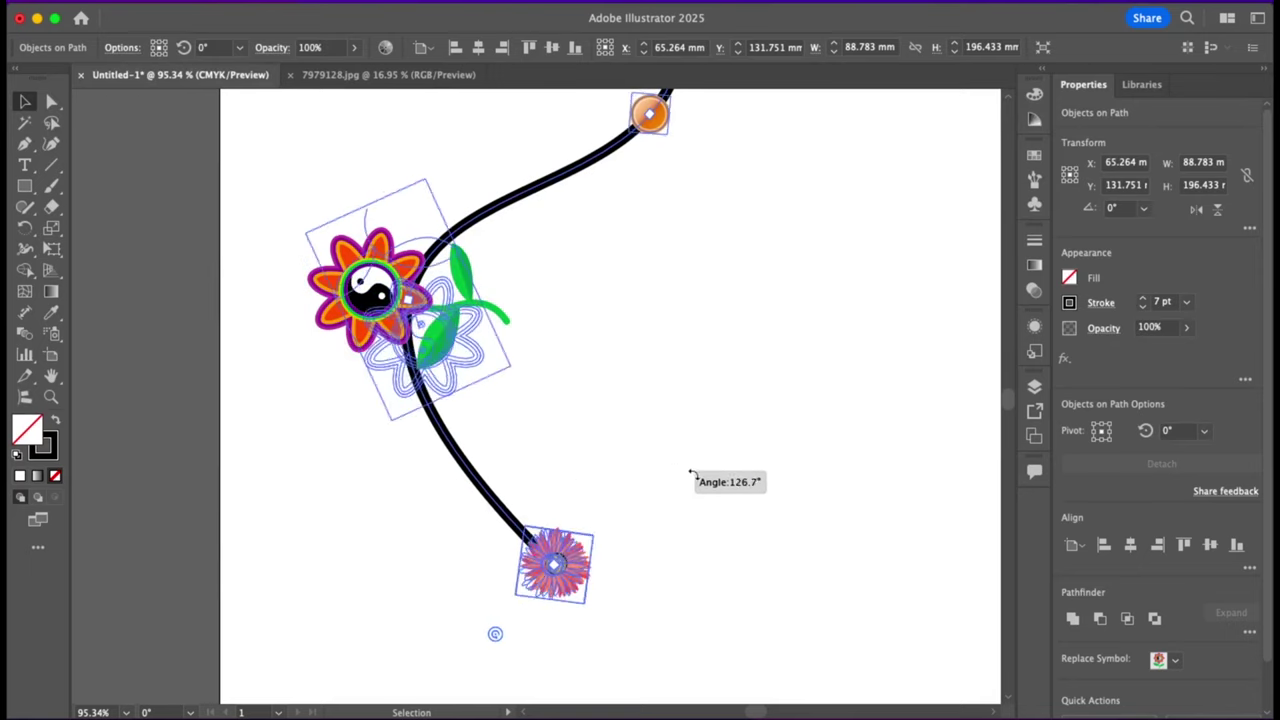
drag(582, 479, 634, 637)
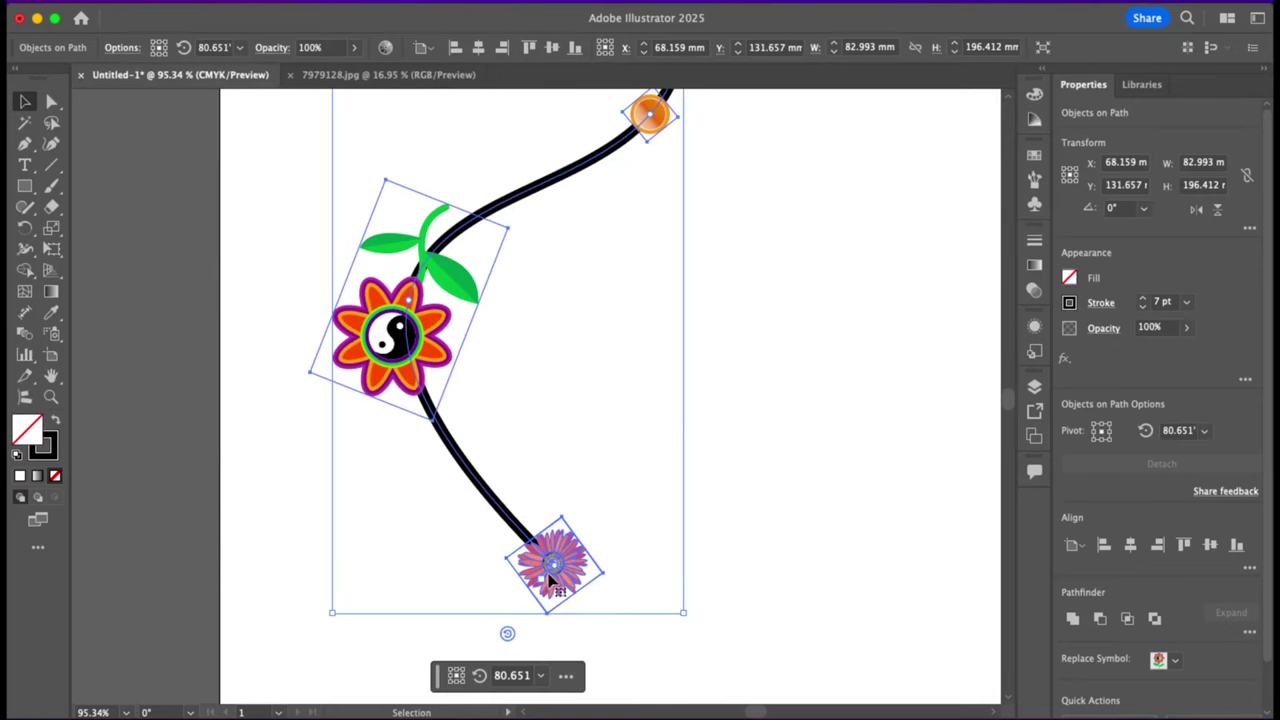
scroll(552, 570, up, 3)
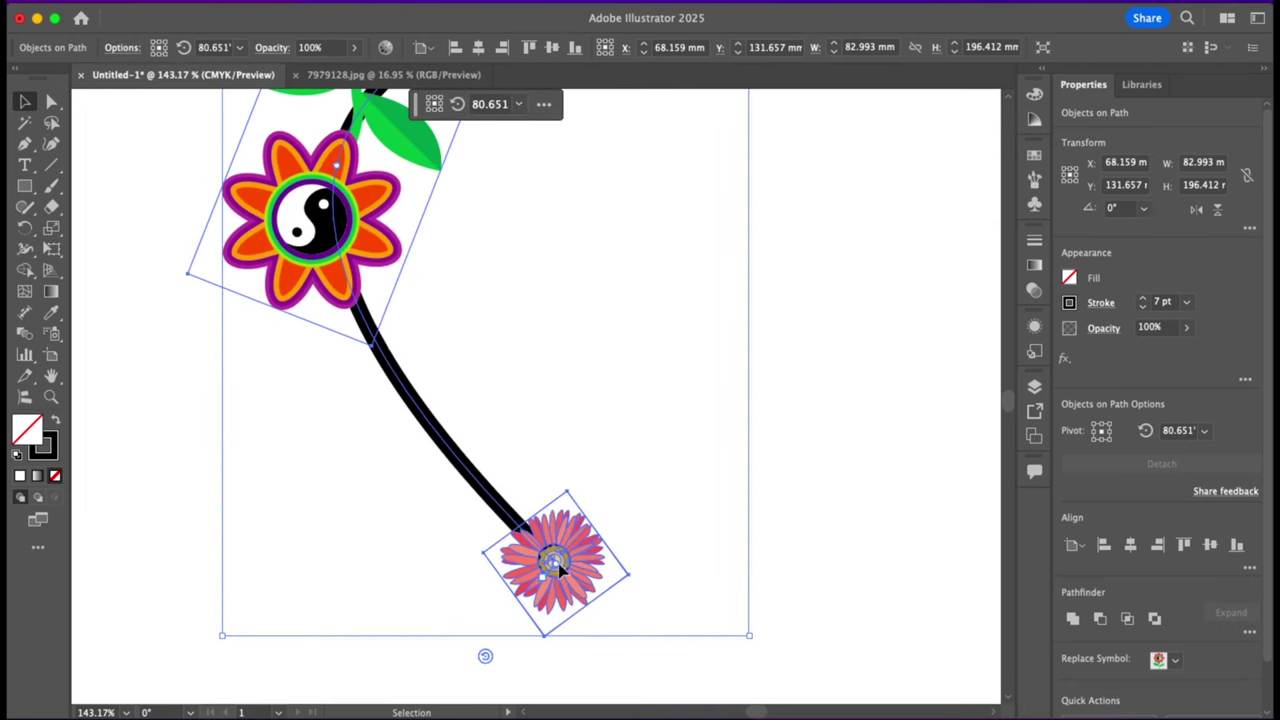
mouse_move(558, 563)
mouse_down()
mouse_move(495, 486)
mouse_move(386, 170)
mouse_up()
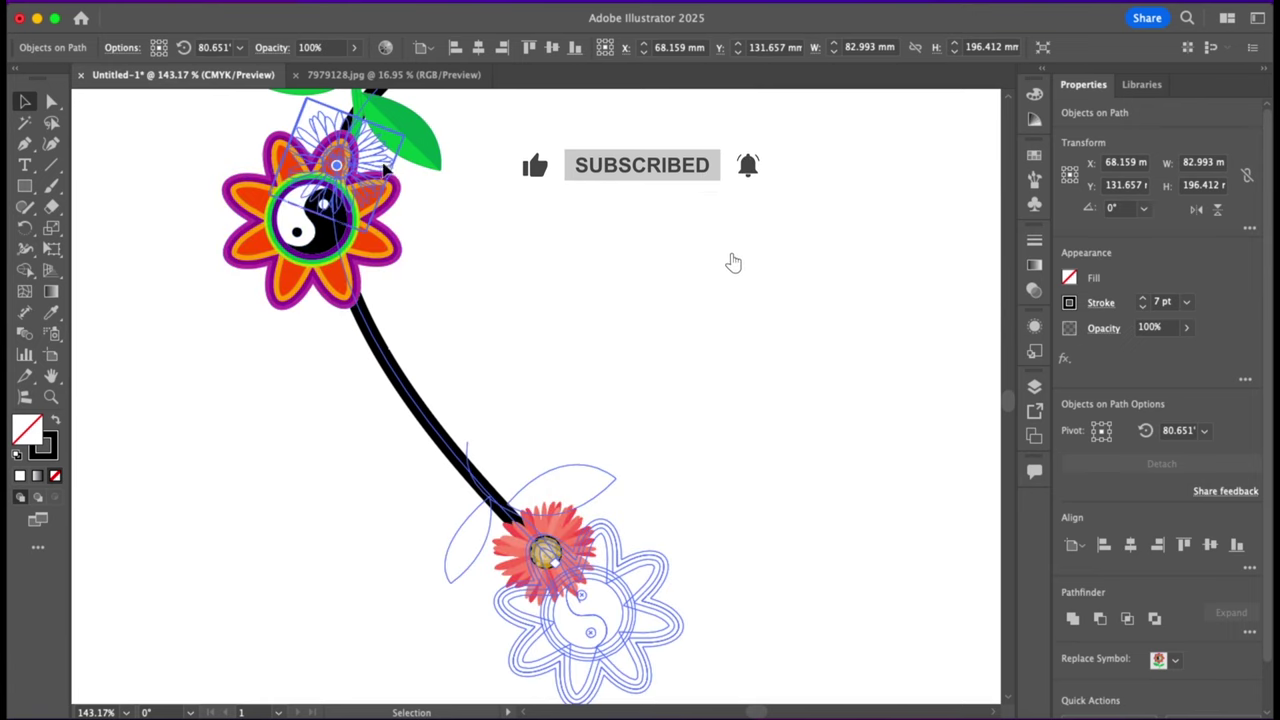
drag(386, 170, 388, 153)
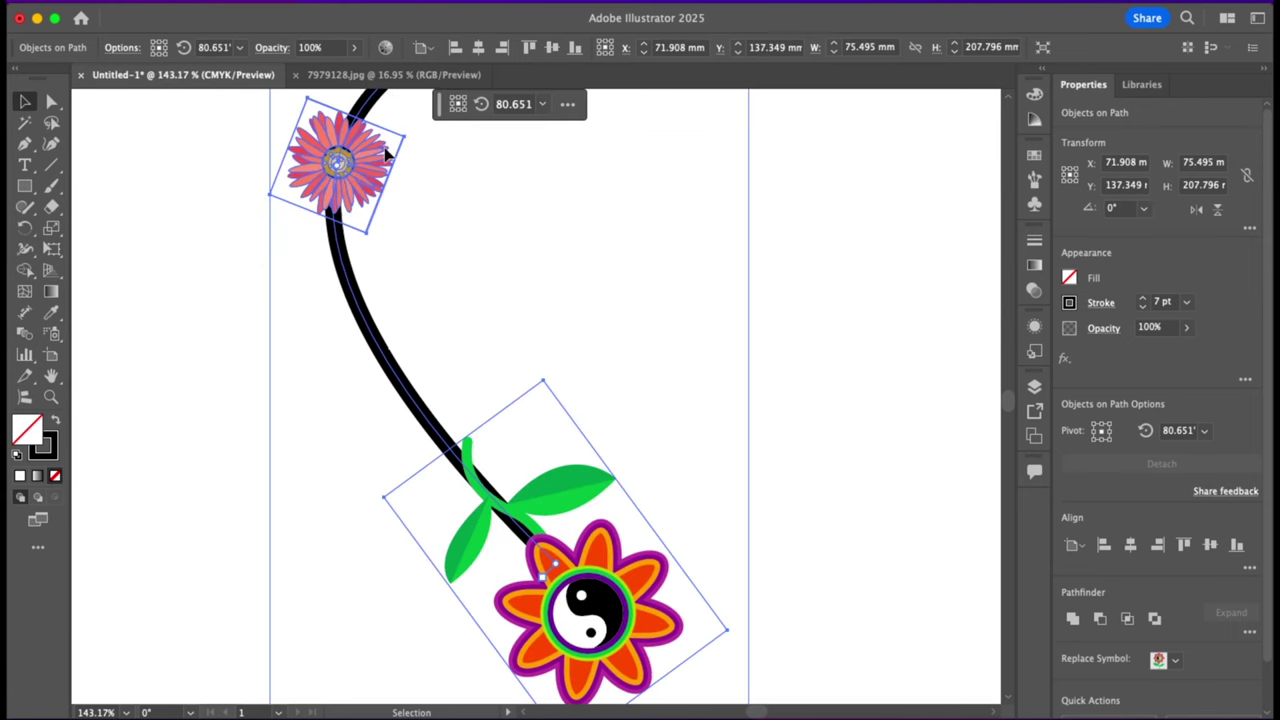
scroll(388, 153, down, 3)
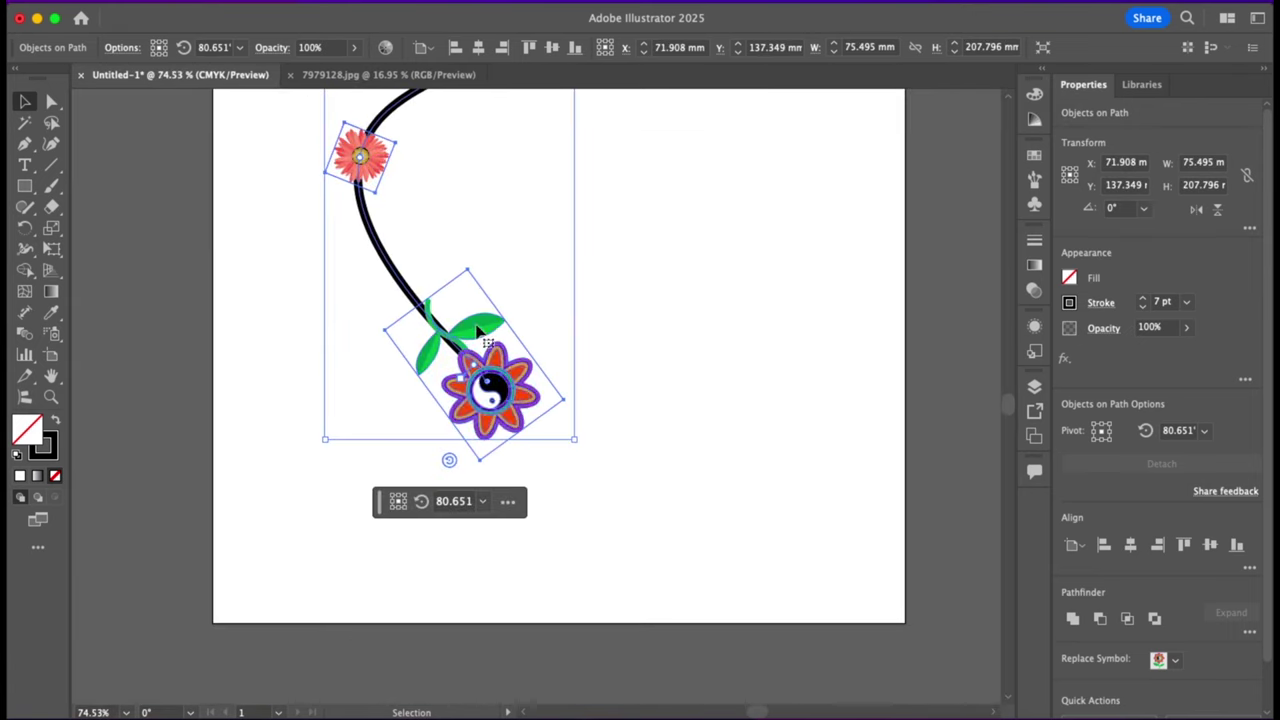
Step: Slide the yin-yang flower lower along the path and rotate the objects to 148.40°
drag(476, 370, 458, 322)
scroll(458, 322, up, 1)
scroll(460, 330, up, 1)
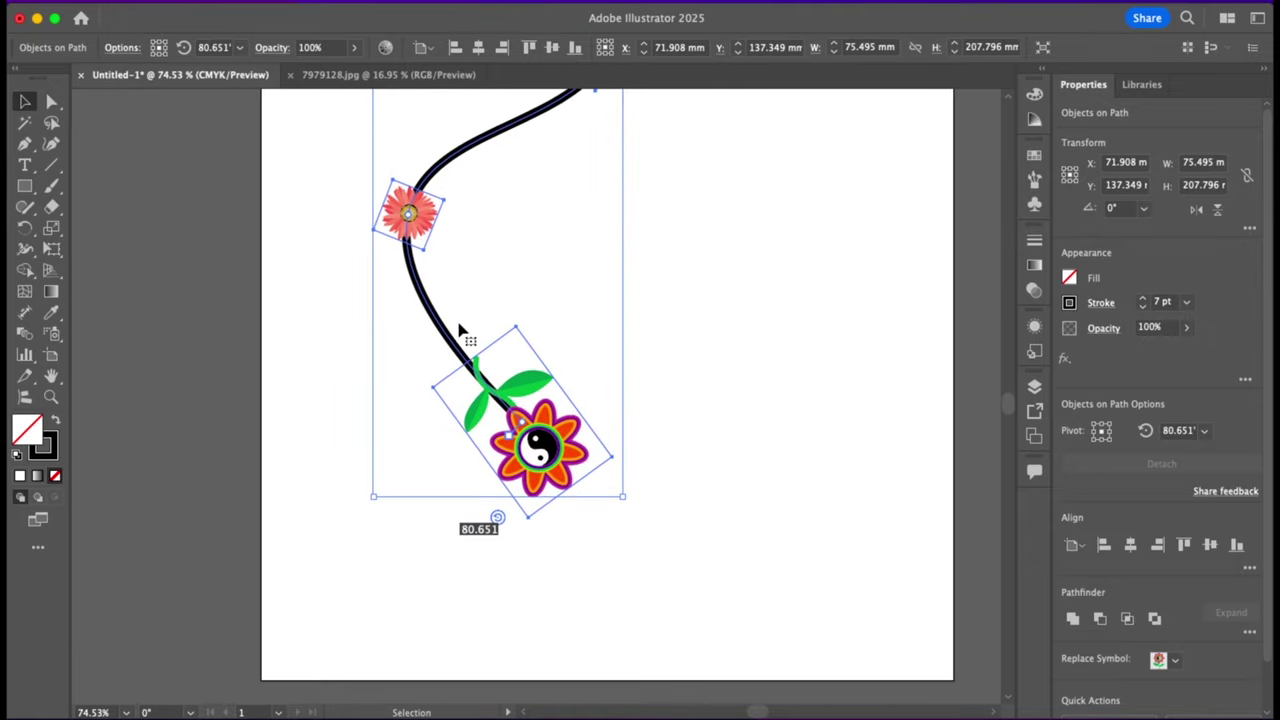
drag(497, 515, 492, 518)
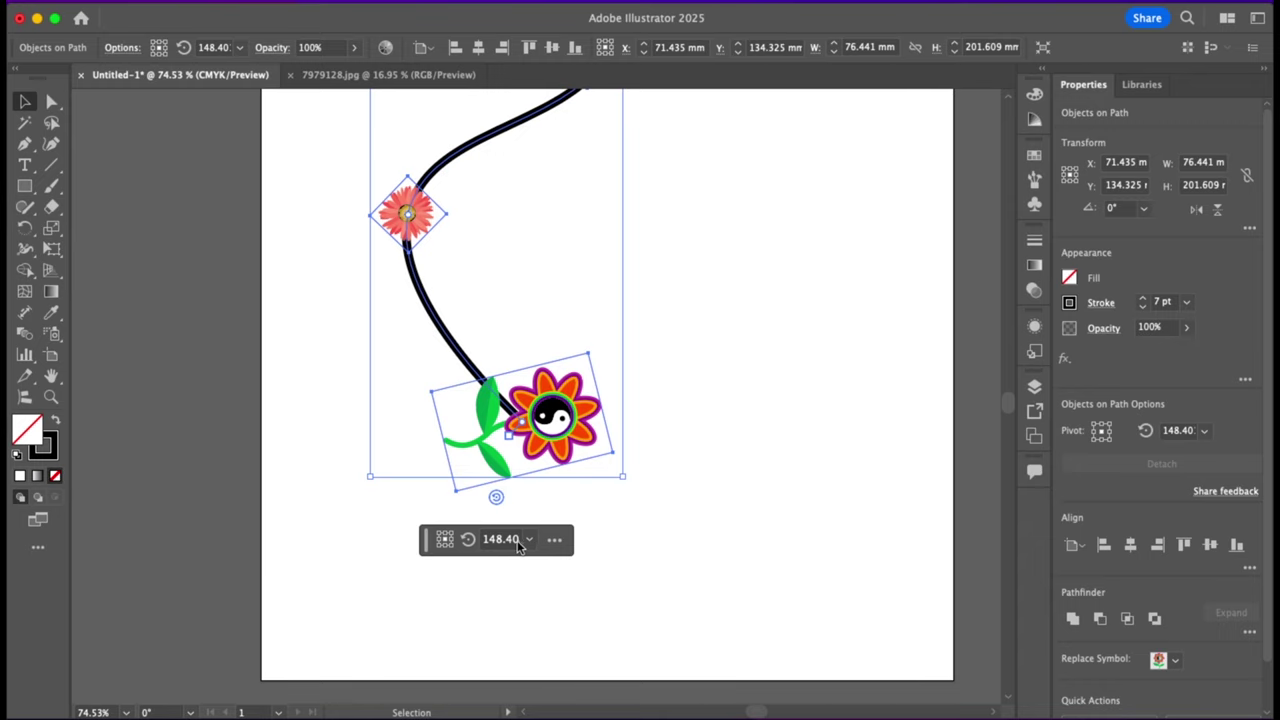
Step: Set the Objects on Path rotation angle to exactly 90°
click(514, 541)
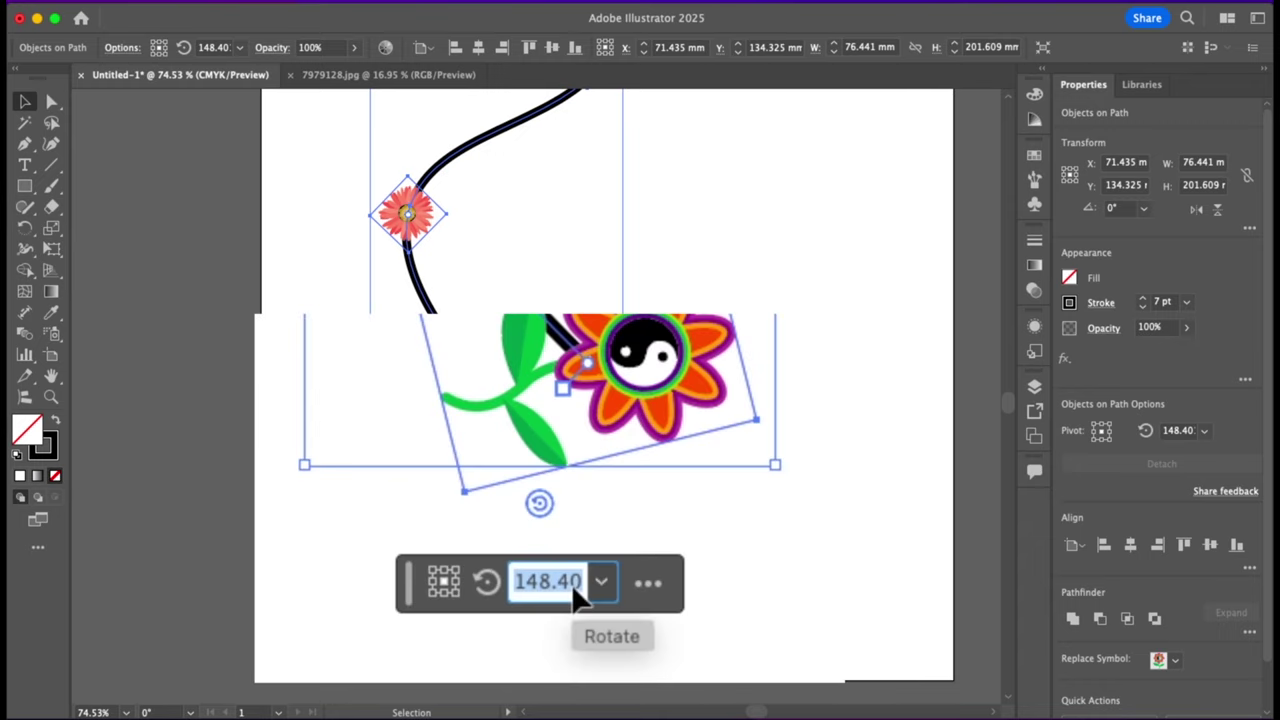
key(BackSpace)
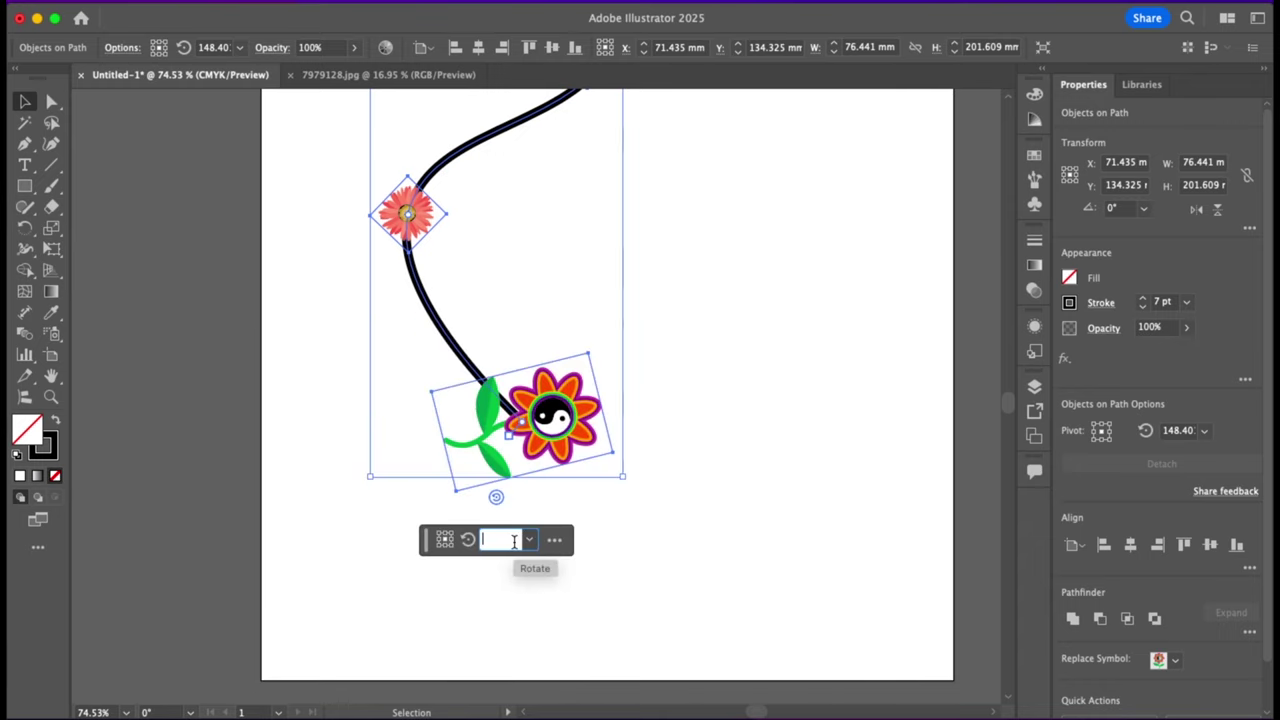
text(90)
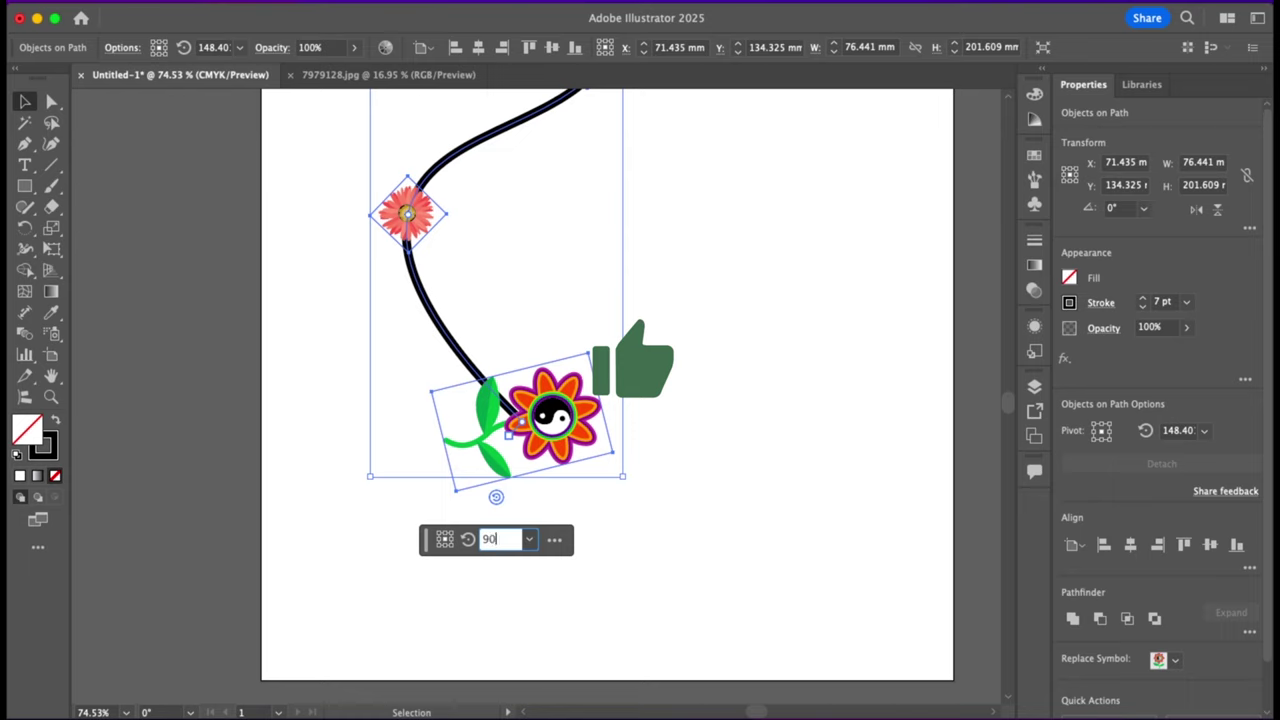
key(Return)
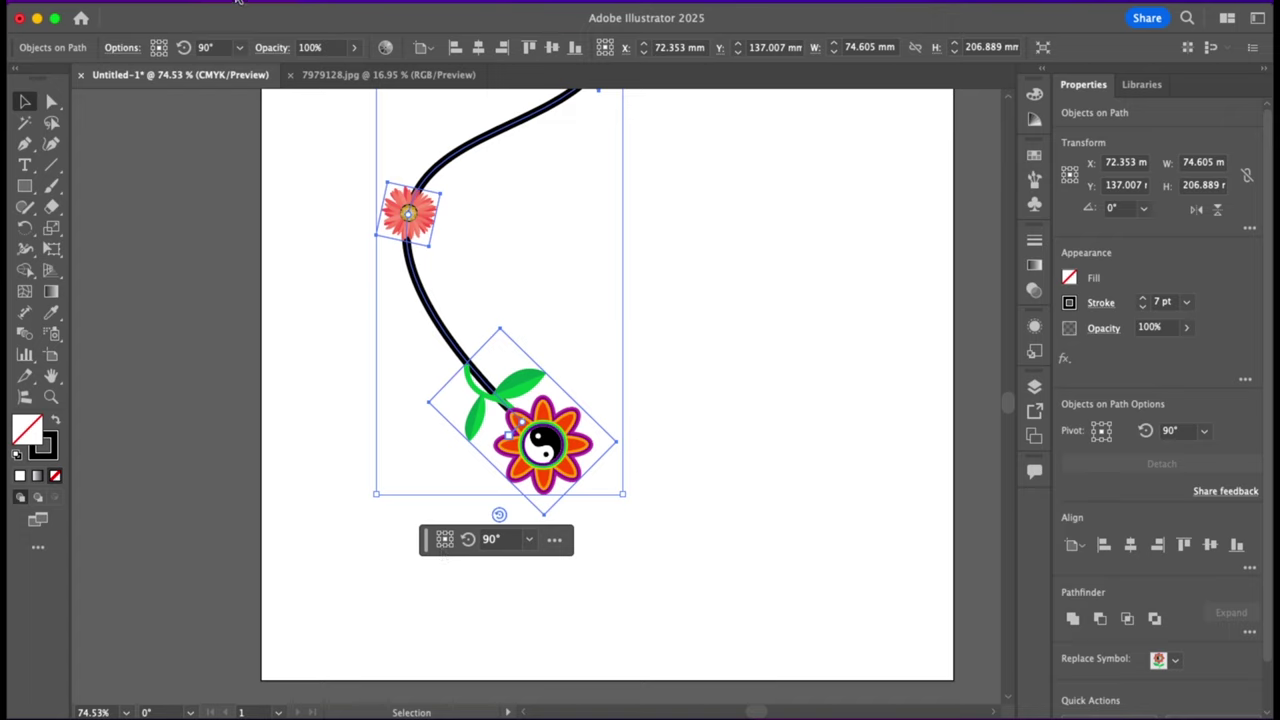
Step: Open Effect > Distort & Transform > Transform for the objects-on-path group
click(362, 2)
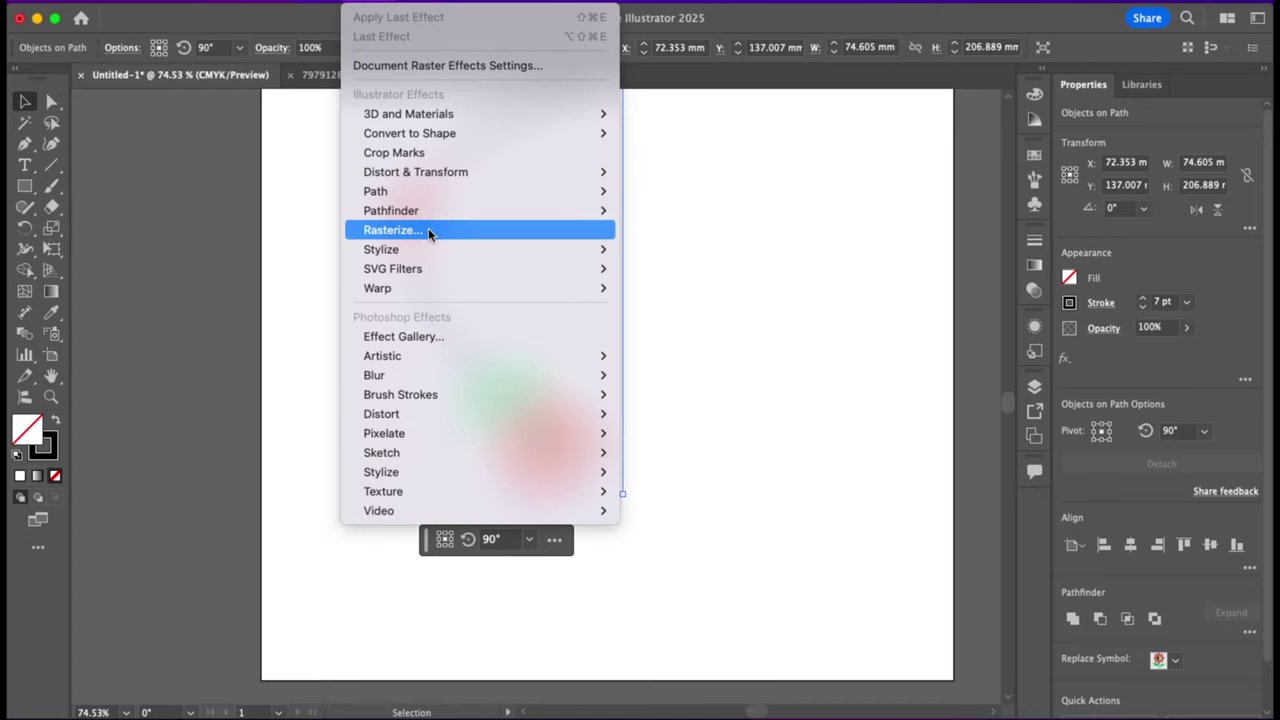
mouse_move(415, 172)
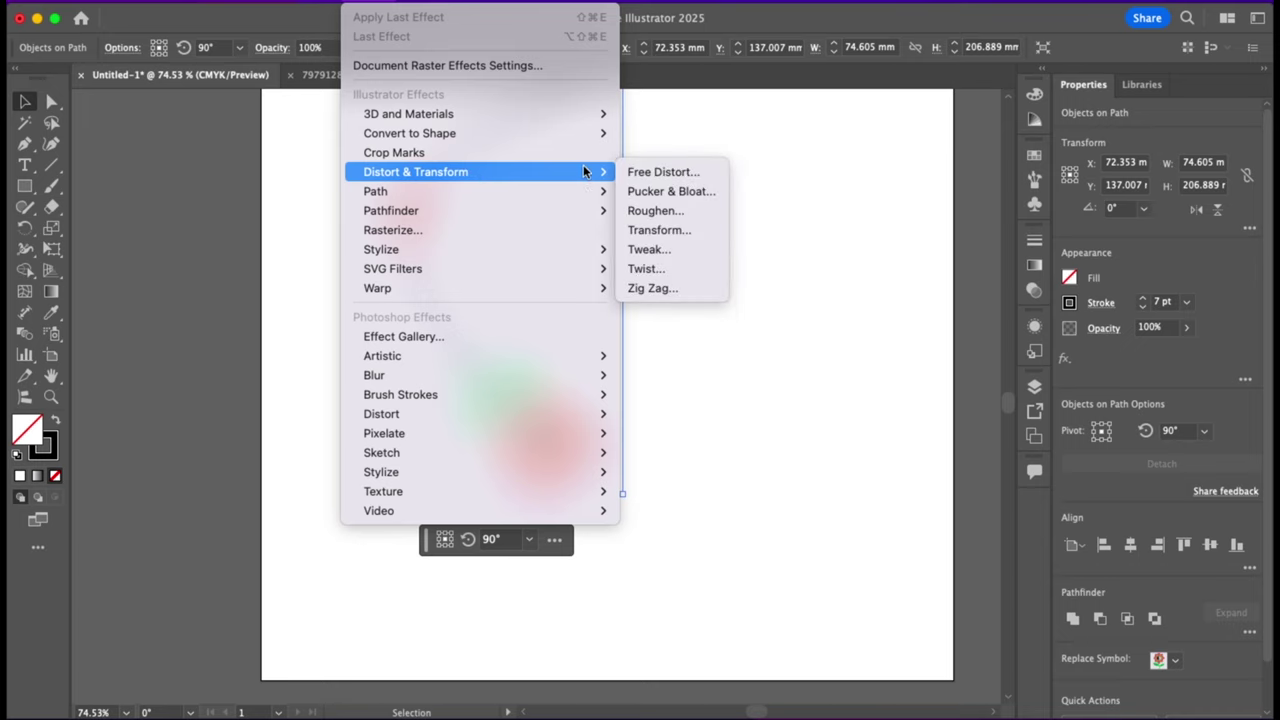
click(643, 229)
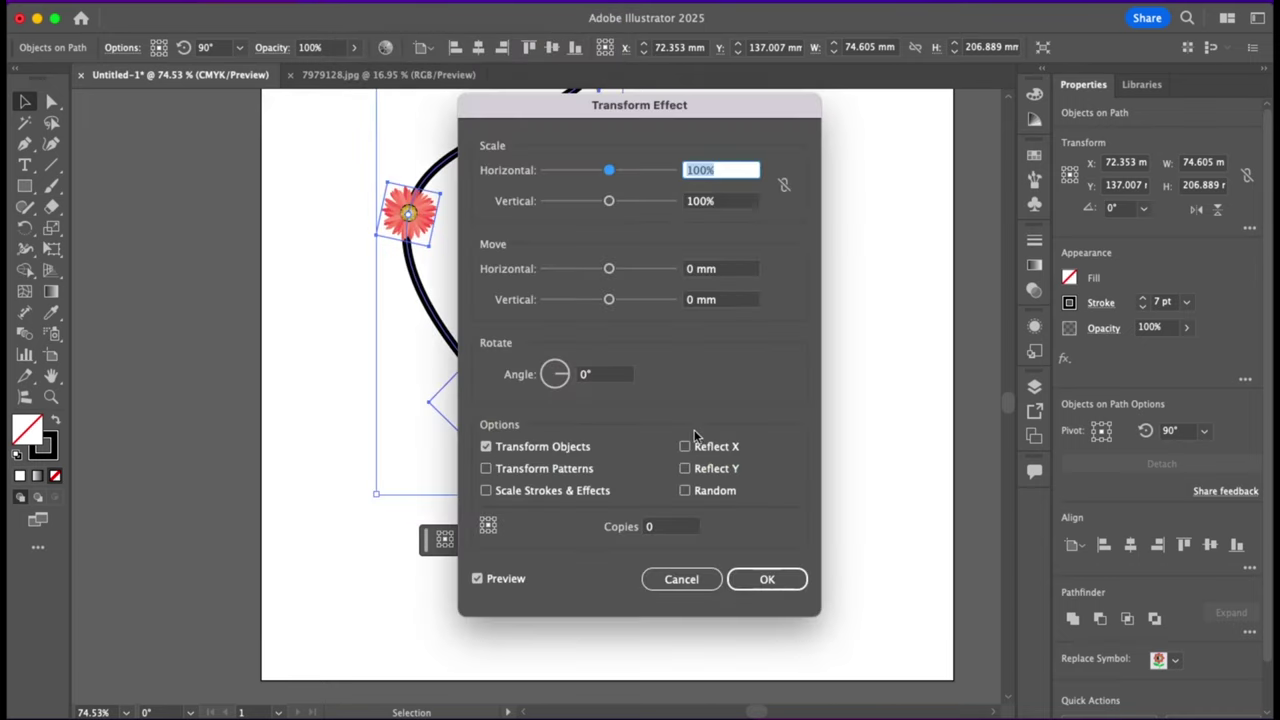
Step: Apply the Transform effect and change the attachment point so the yin-yang flower sits at the stem's bottom
click(750, 574)
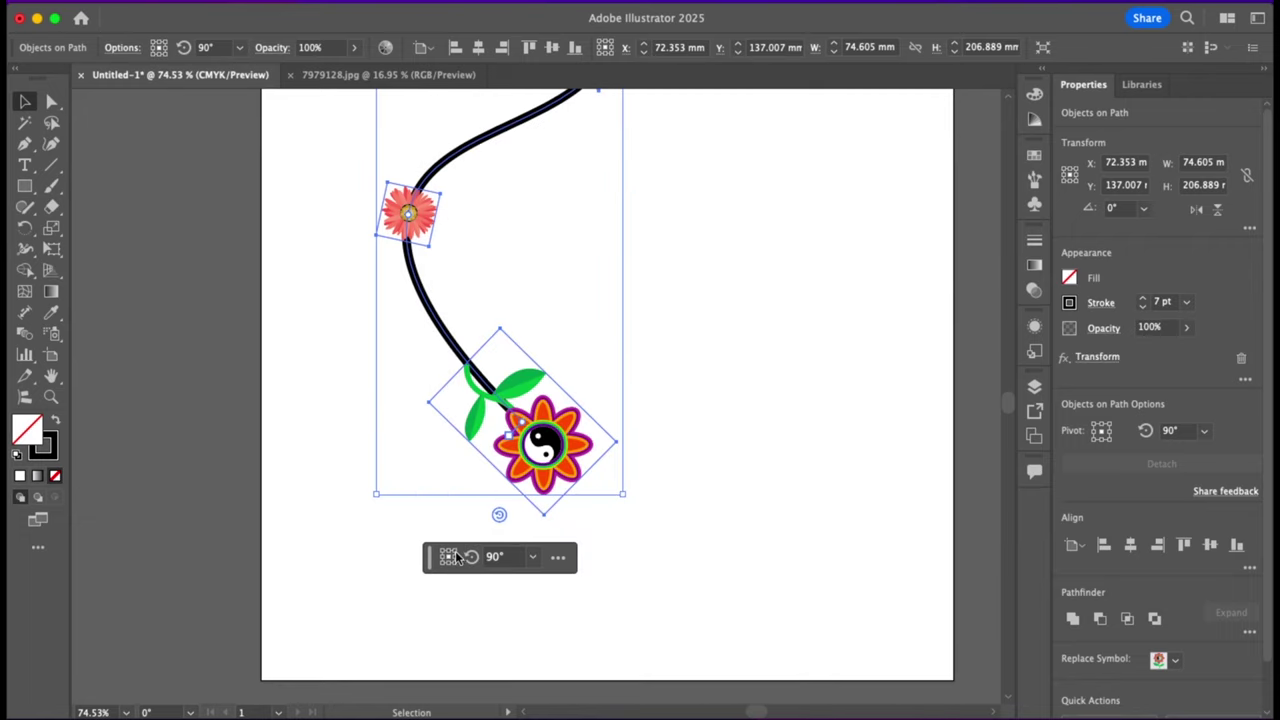
click(453, 557)
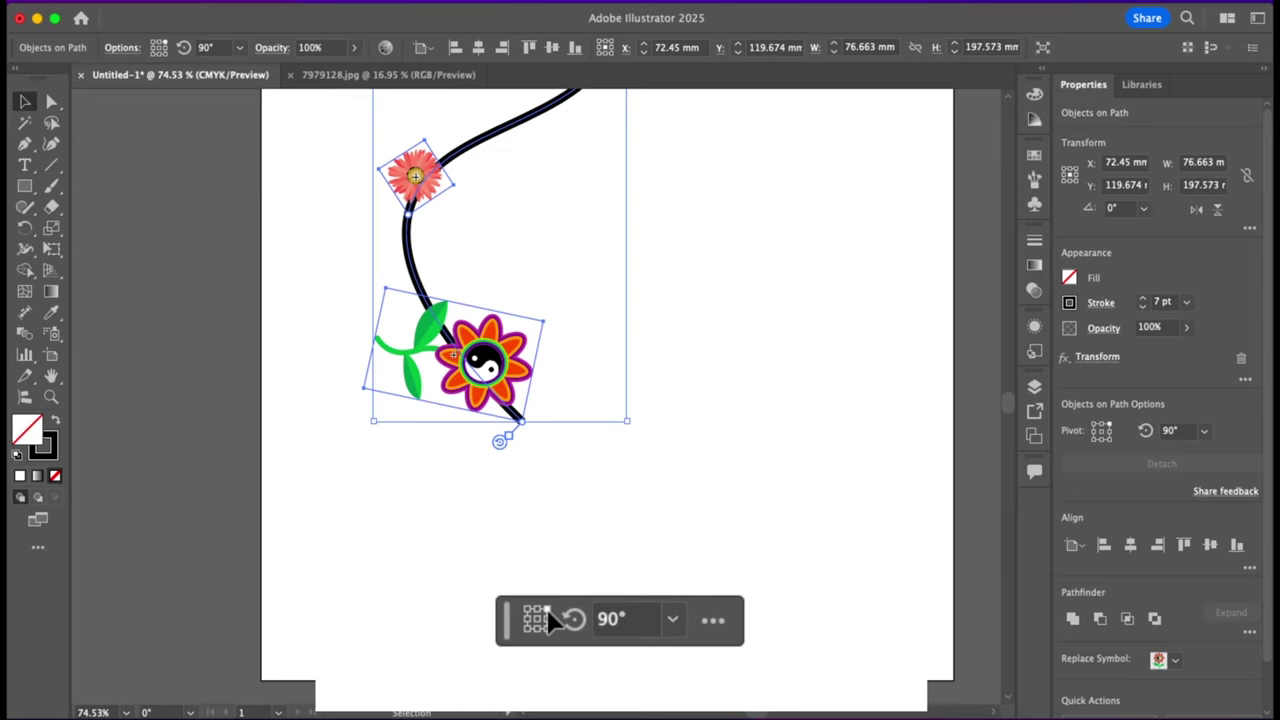
click(538, 620)
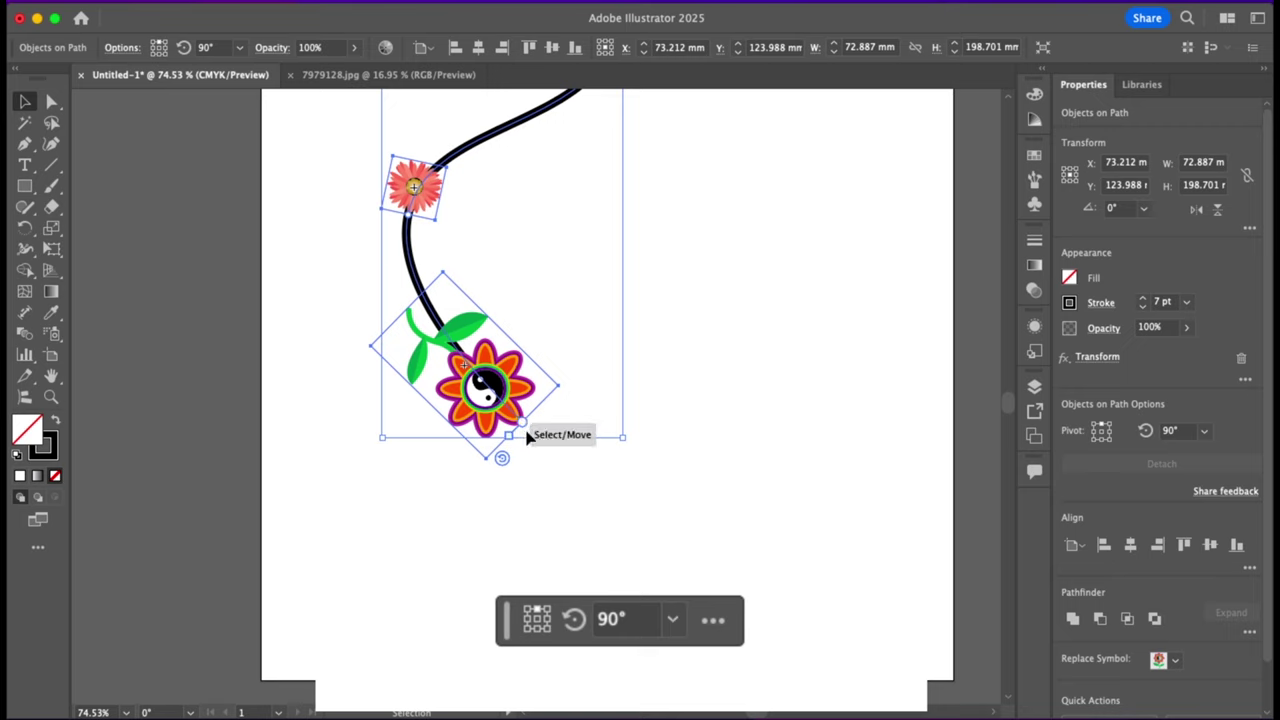
click(531, 618)
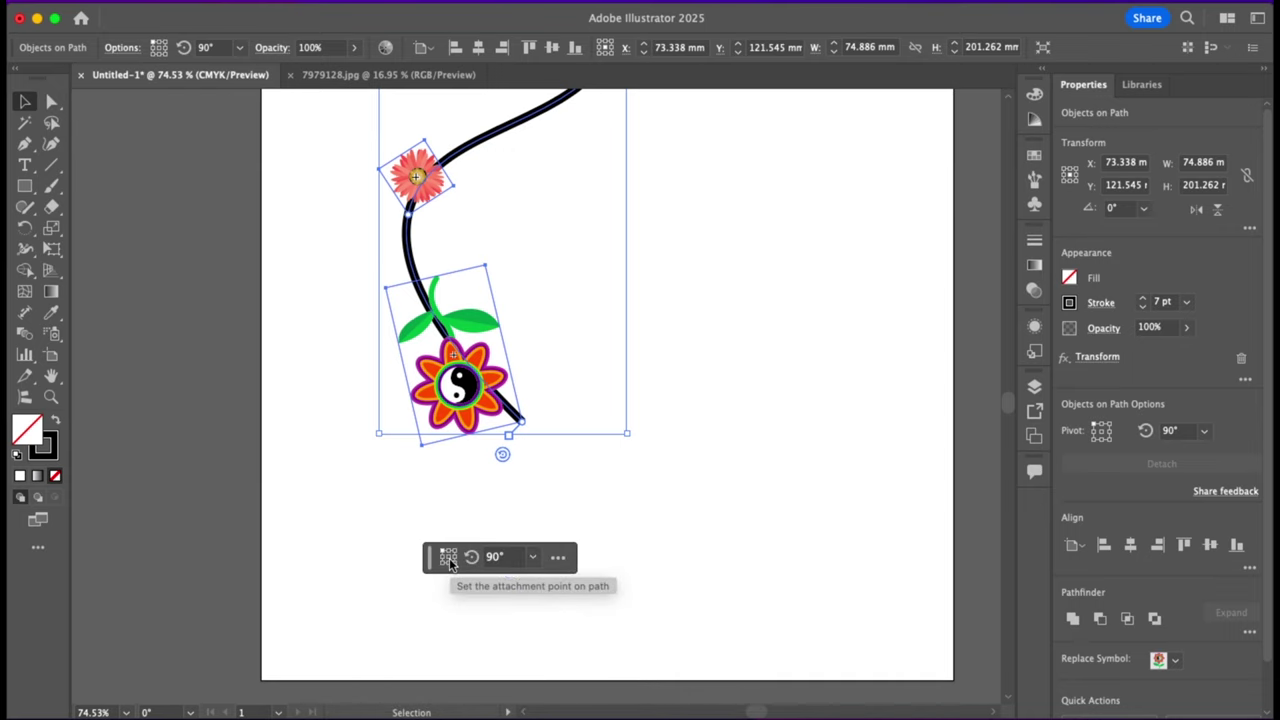
click(450, 562)
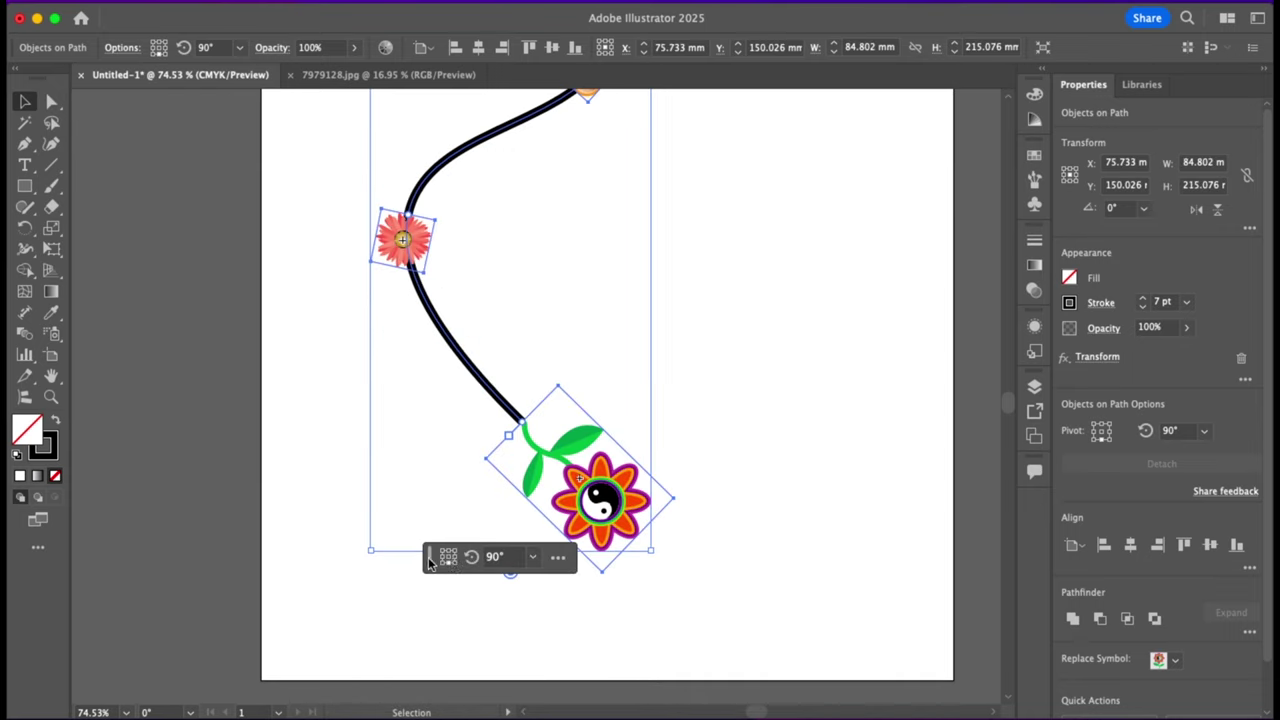
drag(429, 556, 424, 633)
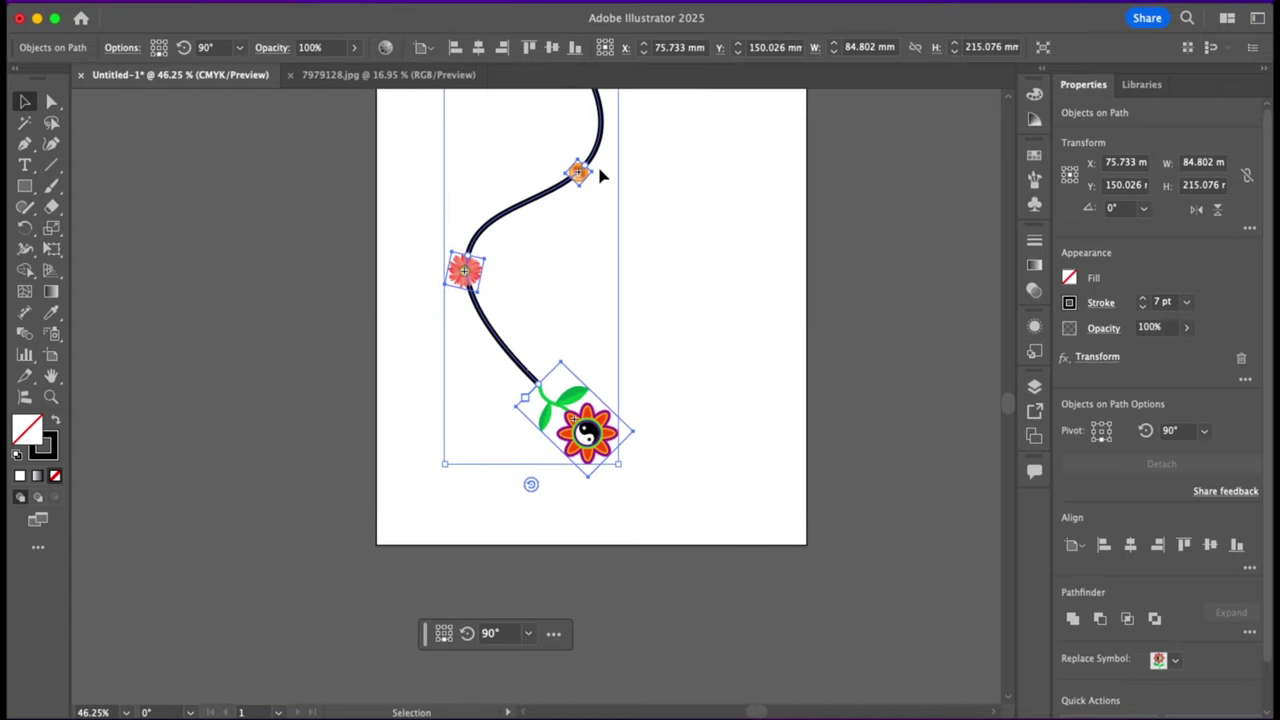
Step: Isolate the path group and scale the Illuminated Orange up to about 20.2 mm wide
scroll(600, 170, up, 3)
scroll(600, 174, up, 2)
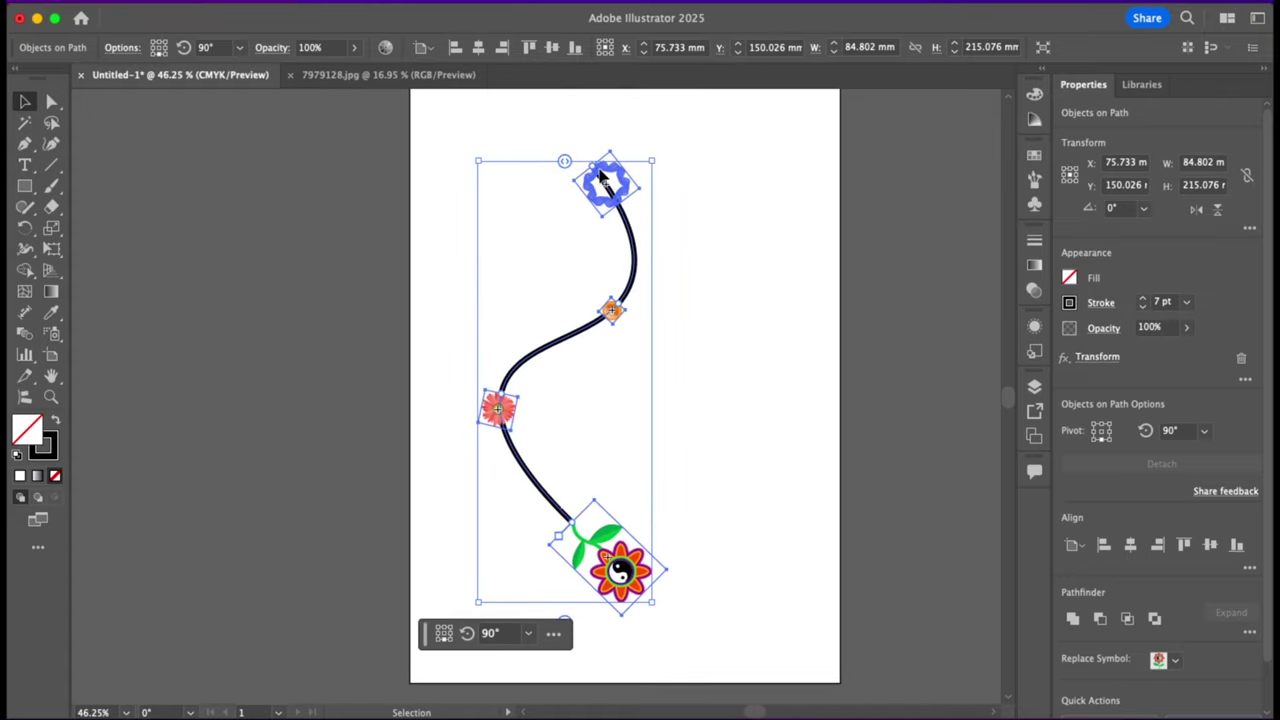
click(617, 318)
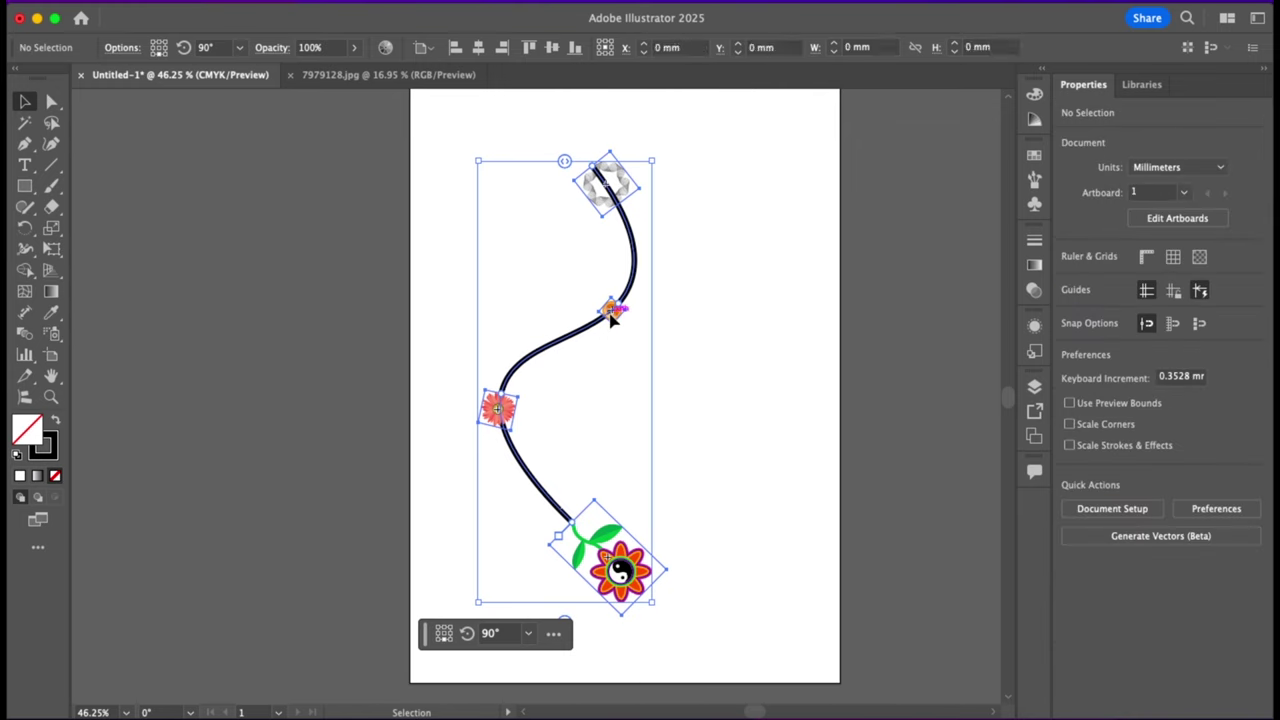
double_click(612, 318)
click(611, 316)
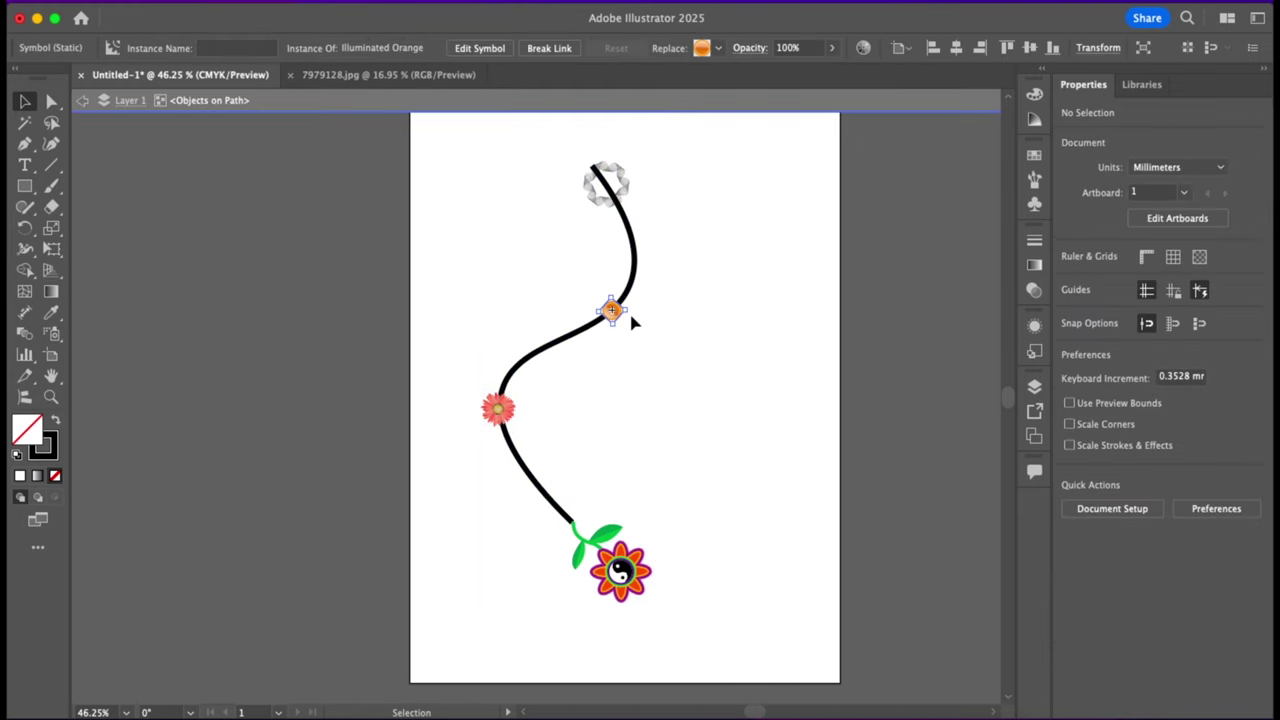
key(ctrl)
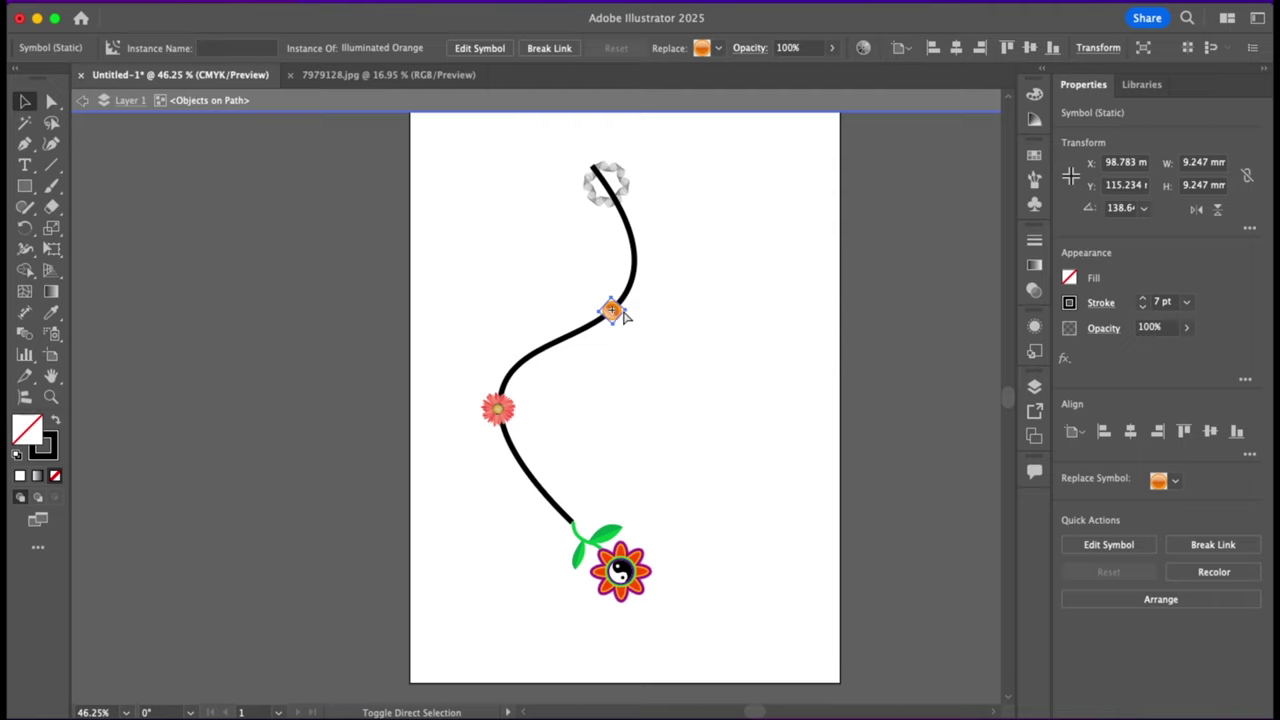
drag(620, 311, 668, 315)
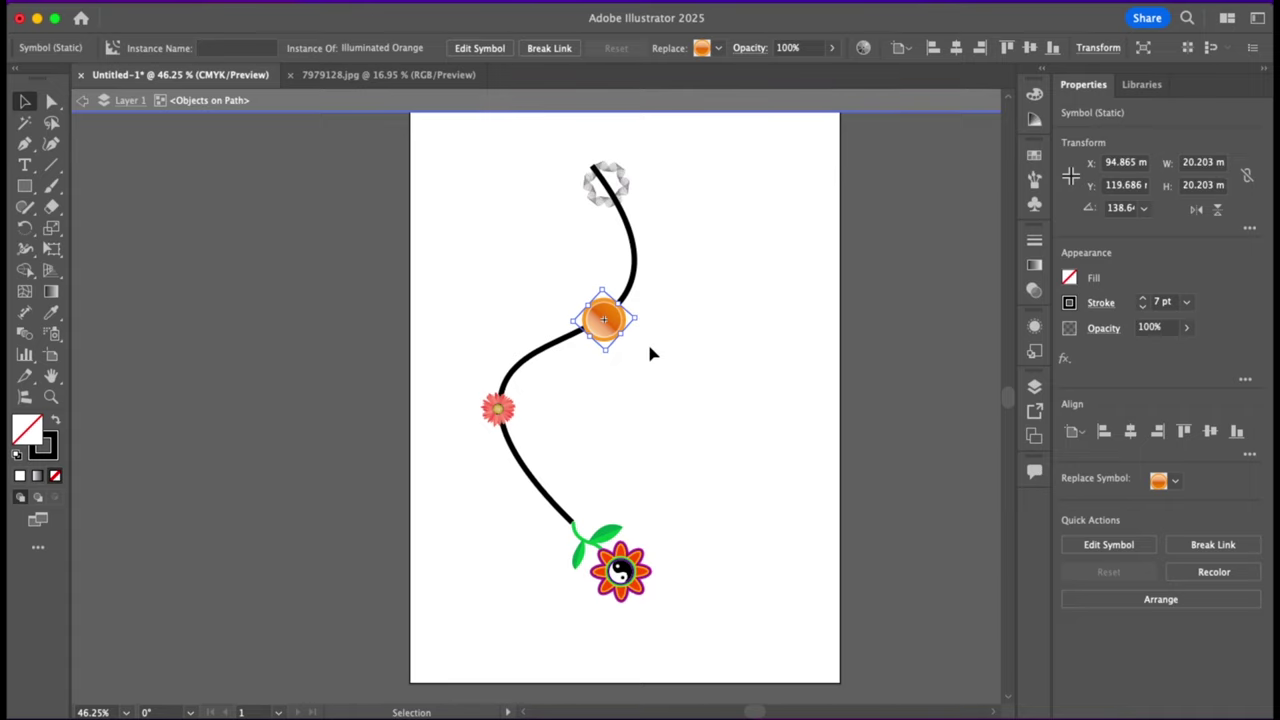
click(649, 348)
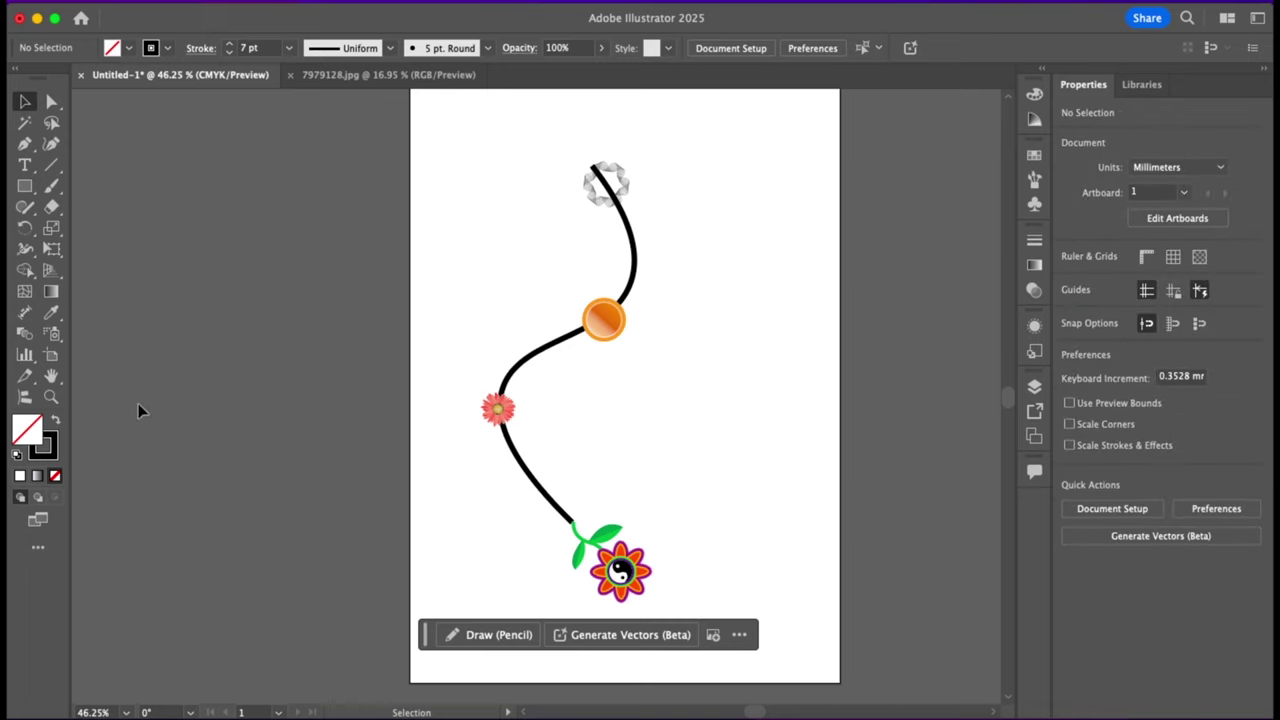
Step: Dismiss the Objects on Path hint, keeping the flowers, orange and ribbon on the curved path
click(26, 399)
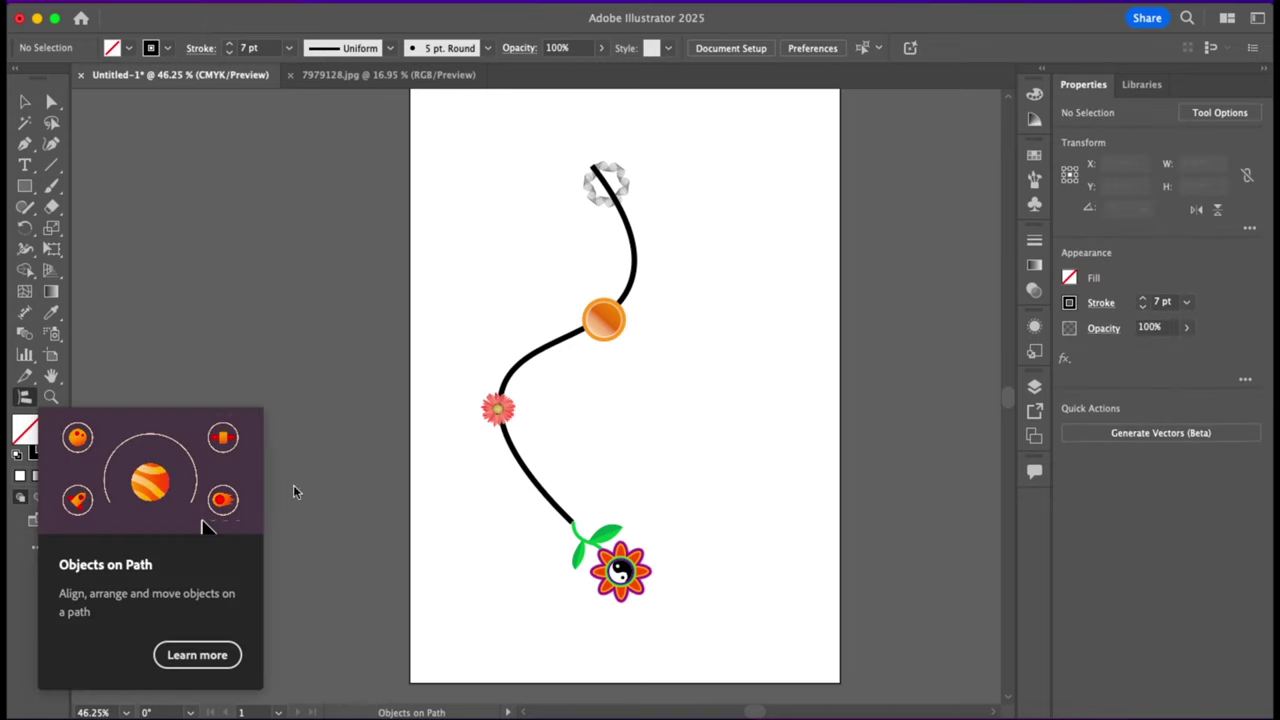
click(596, 402)
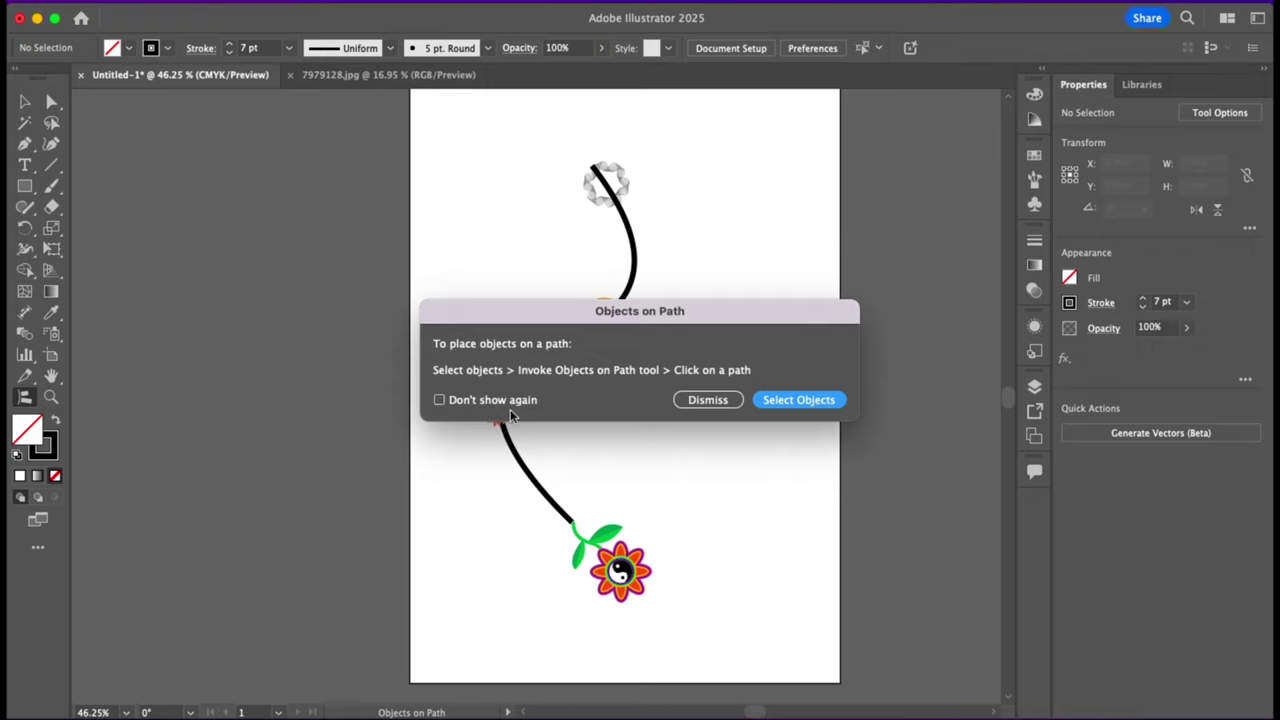
click(720, 405)
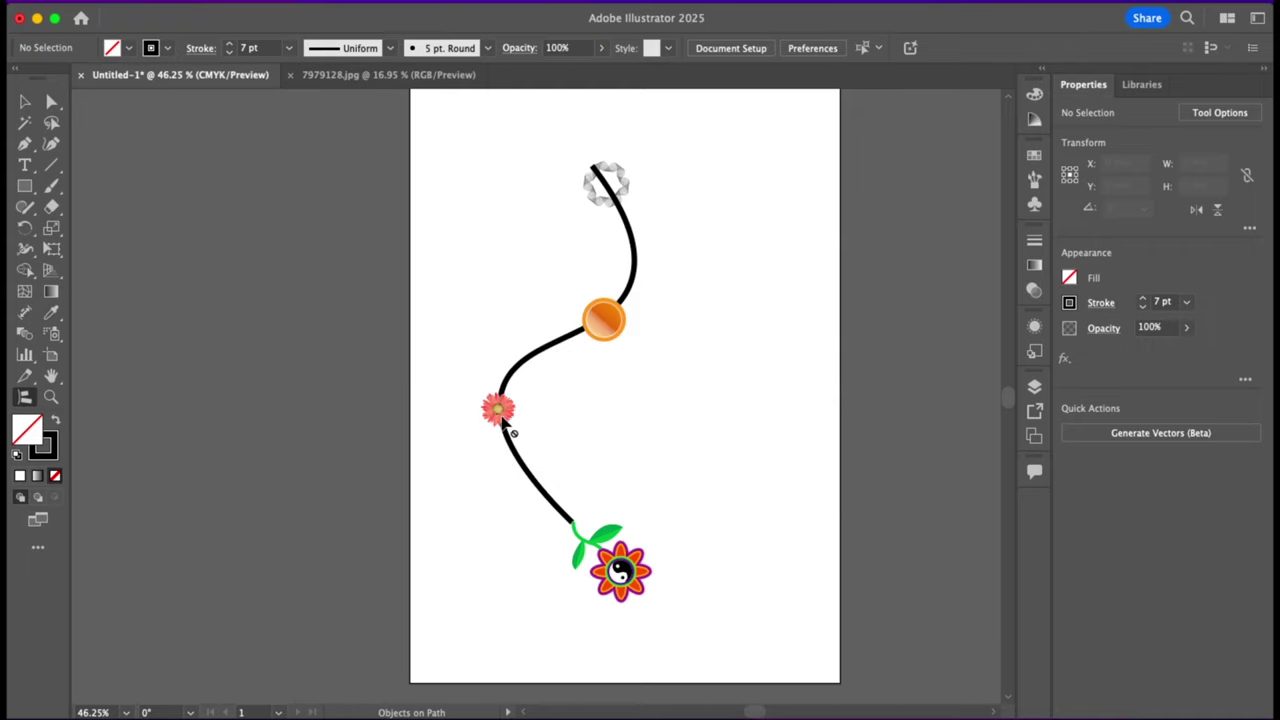
click(501, 420)
click(720, 400)
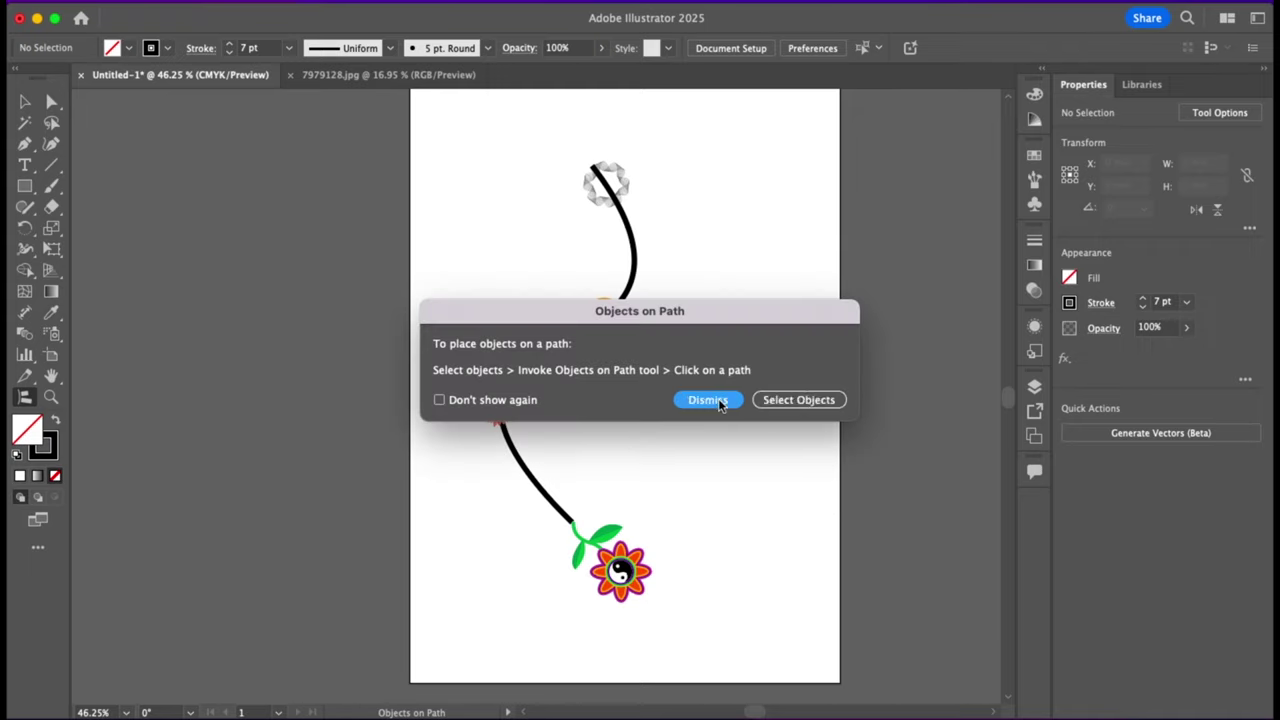
click(622, 460)
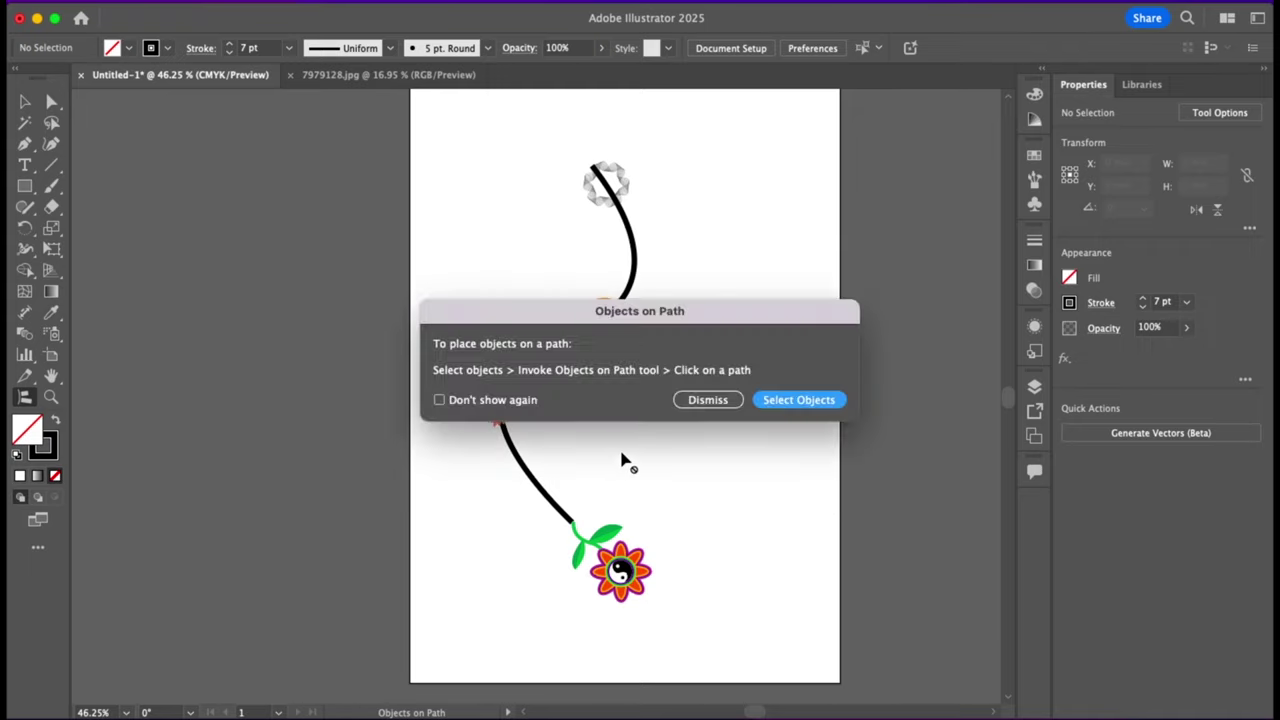
click(702, 402)
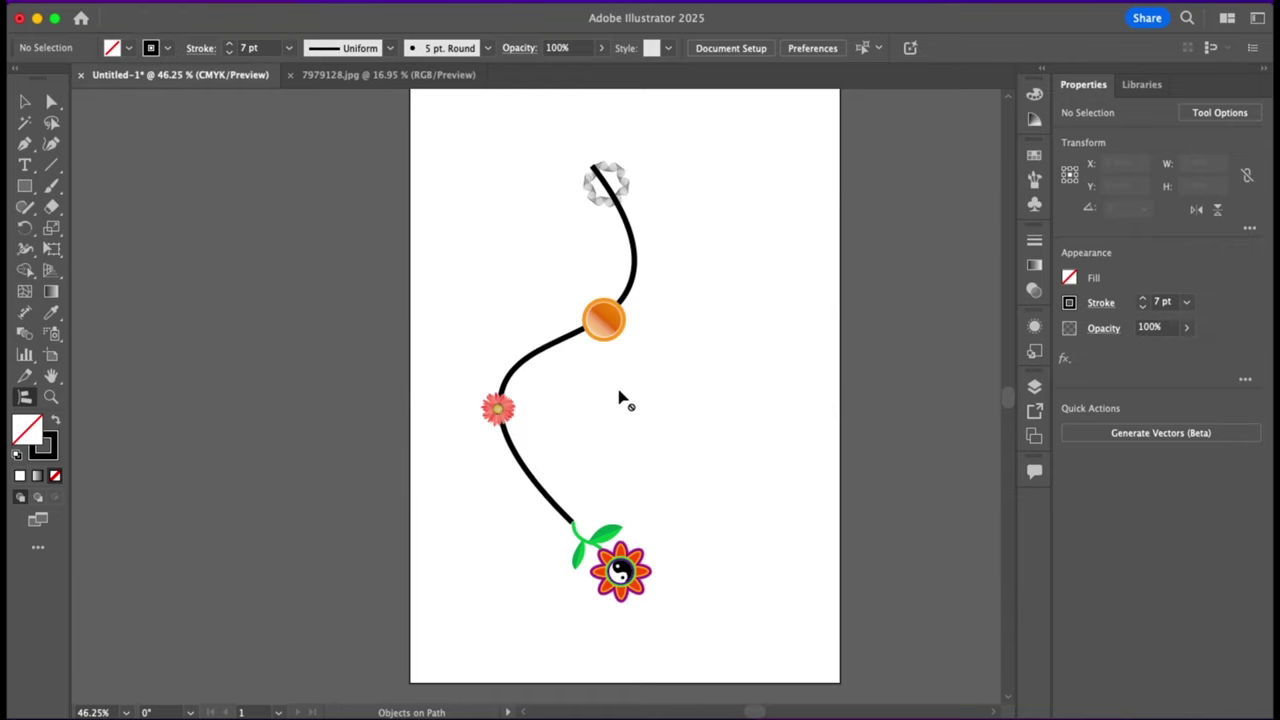
Step: Return to the Selection tool and select the whole symbols-on-curve group
key(v)
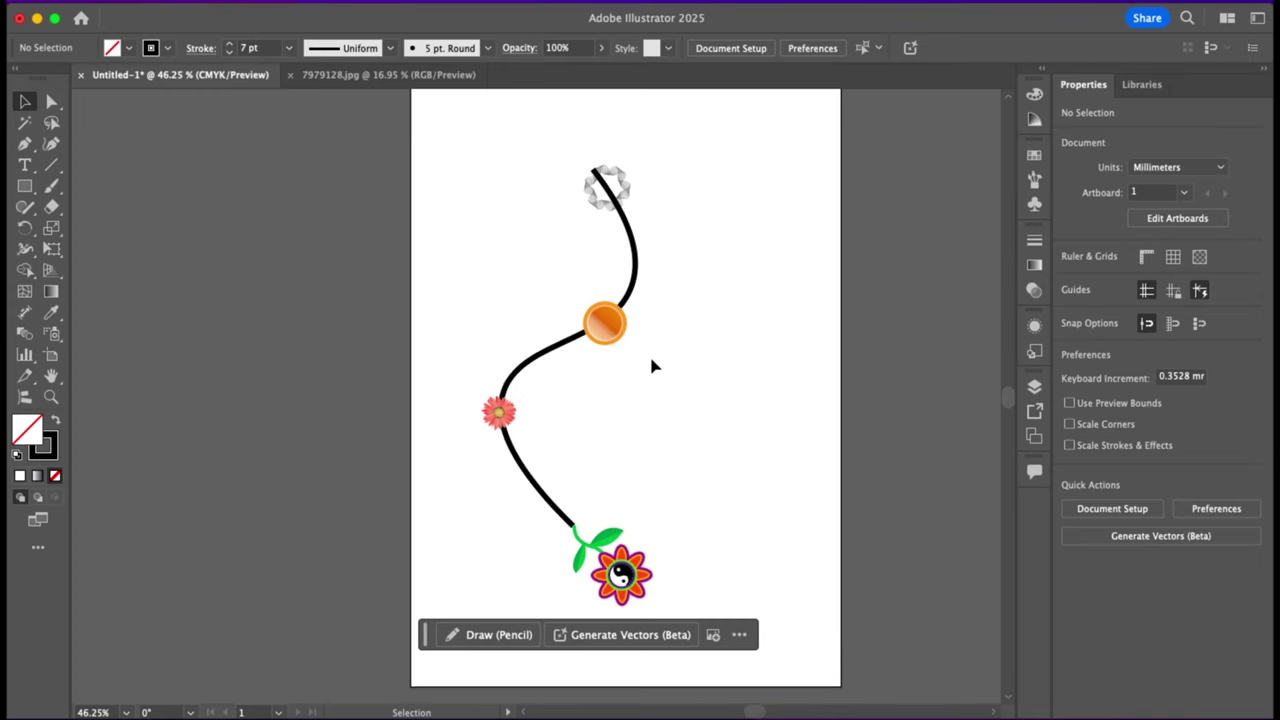
scroll(651, 366, up, 1)
click(598, 366)
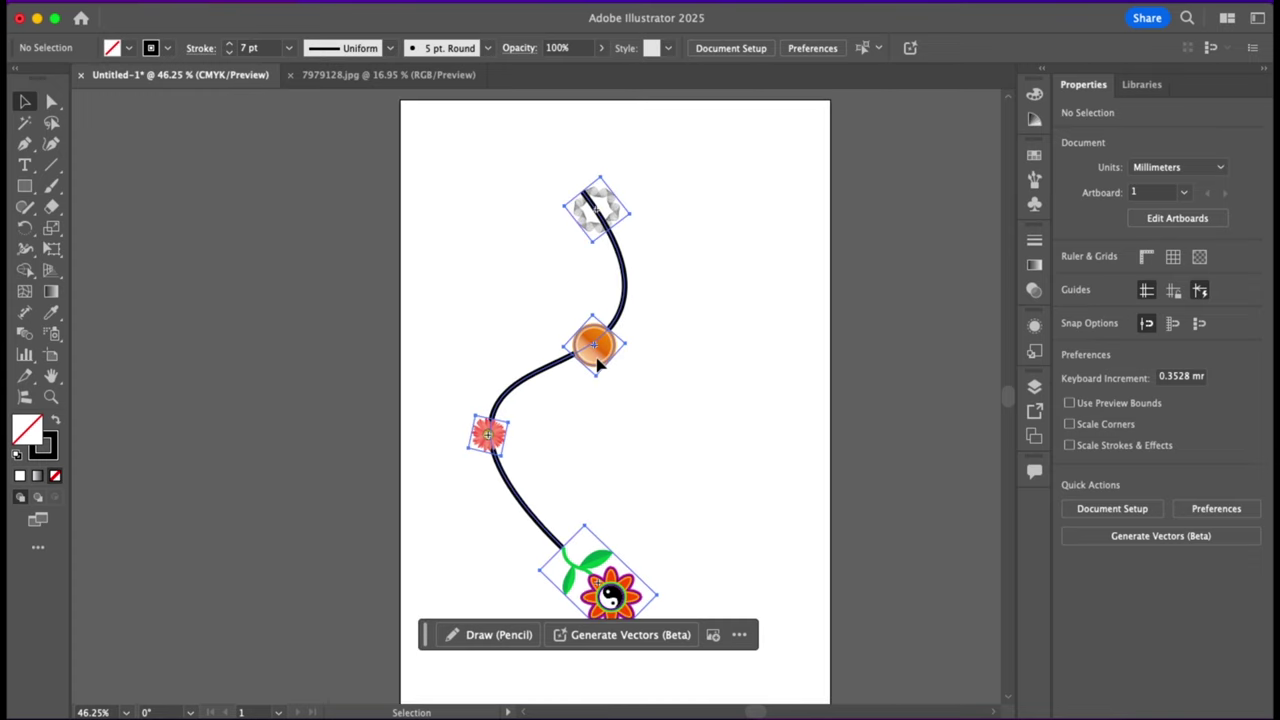
Step: Move the curved-path arrangement onto the left pasteboard and place Illuminated Orange, Ribbon and Gerbera symbols
drag(598, 346, 266, 322)
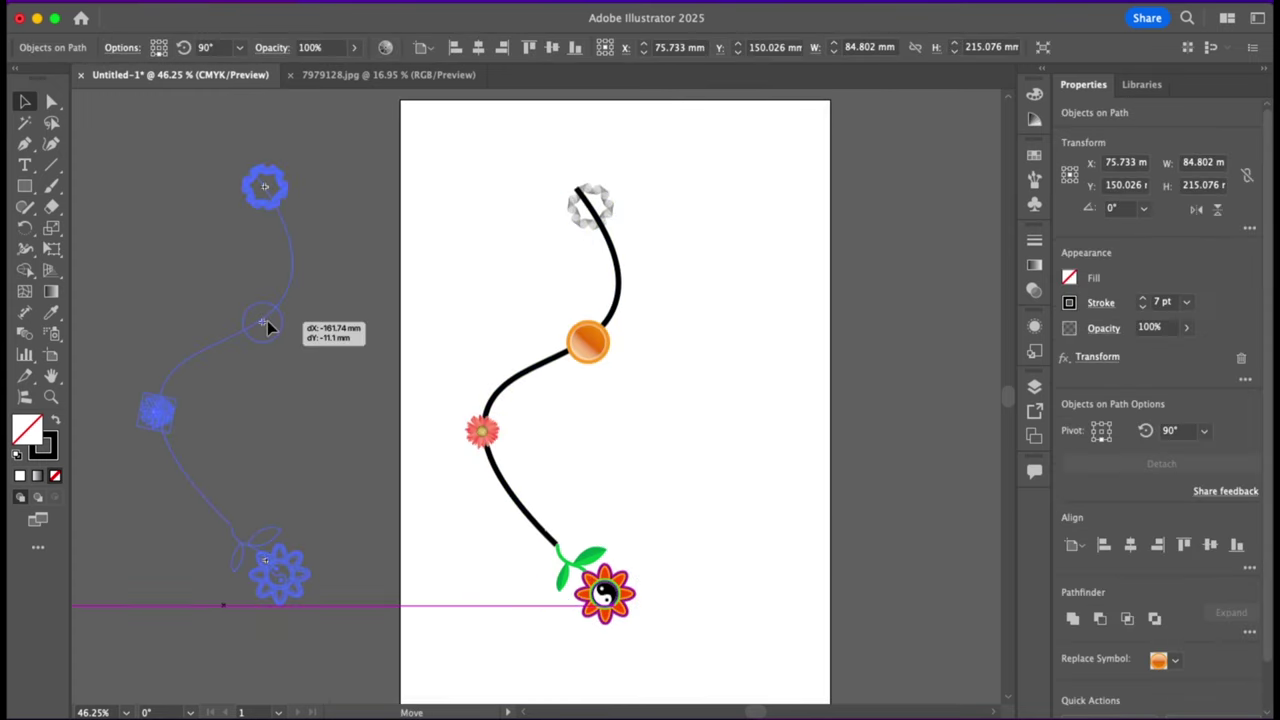
click(802, 388)
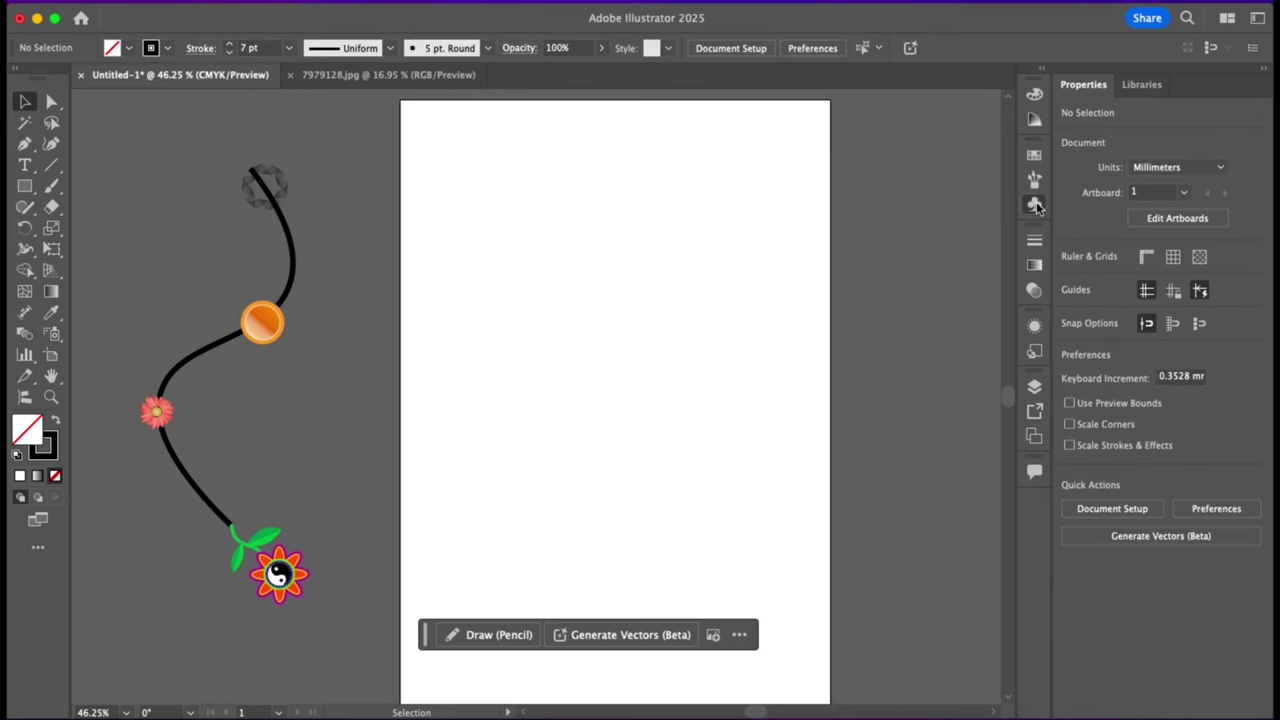
mouse_move(881, 179)
mouse_down()
mouse_move(661, 285)
mouse_move(545, 248)
mouse_up()
mouse_move(938, 179)
mouse_down()
mouse_move(600, 300)
mouse_move(603, 258)
mouse_up()
mouse_move(968, 179)
mouse_down()
mouse_move(713, 397)
mouse_move(677, 315)
mouse_up()
Step: Place a Yin Yang Flower symbol and shrink it proportionally to about half size
mouse_move(882, 209)
mouse_down()
mouse_move(593, 380)
mouse_move(569, 331)
mouse_up()
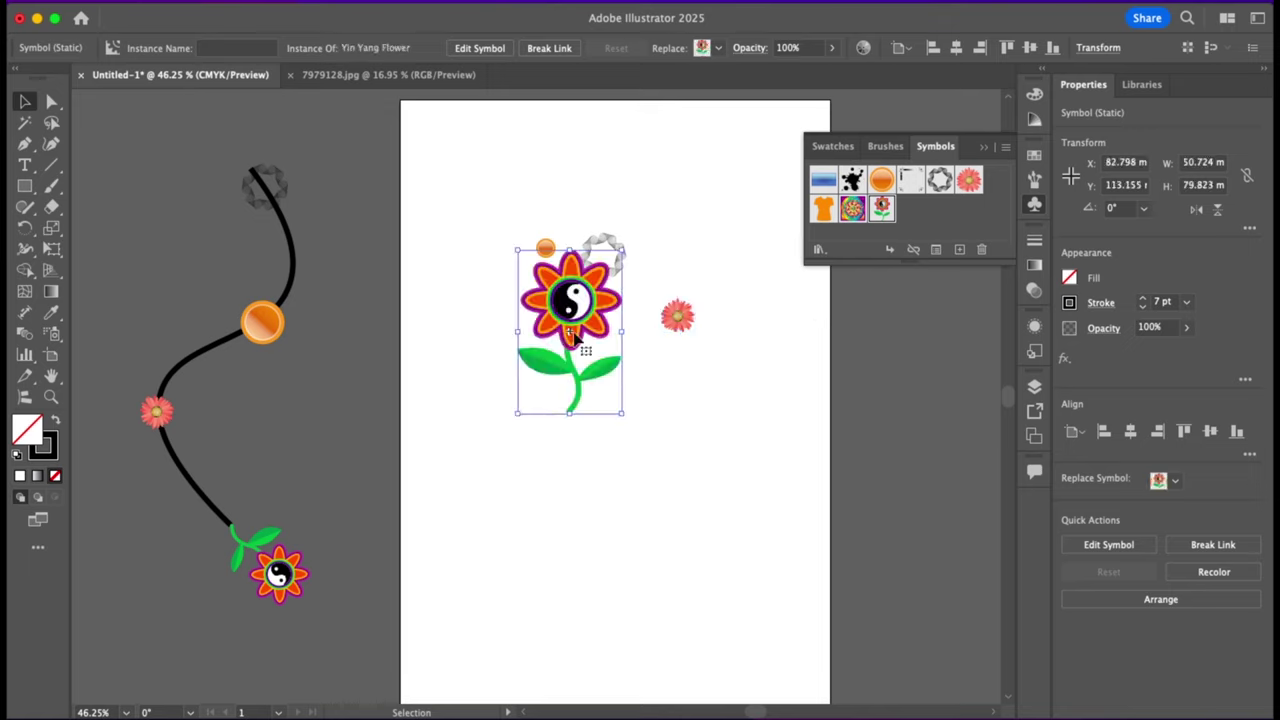
key(shift)
drag(621, 328, 567, 330)
click(677, 420)
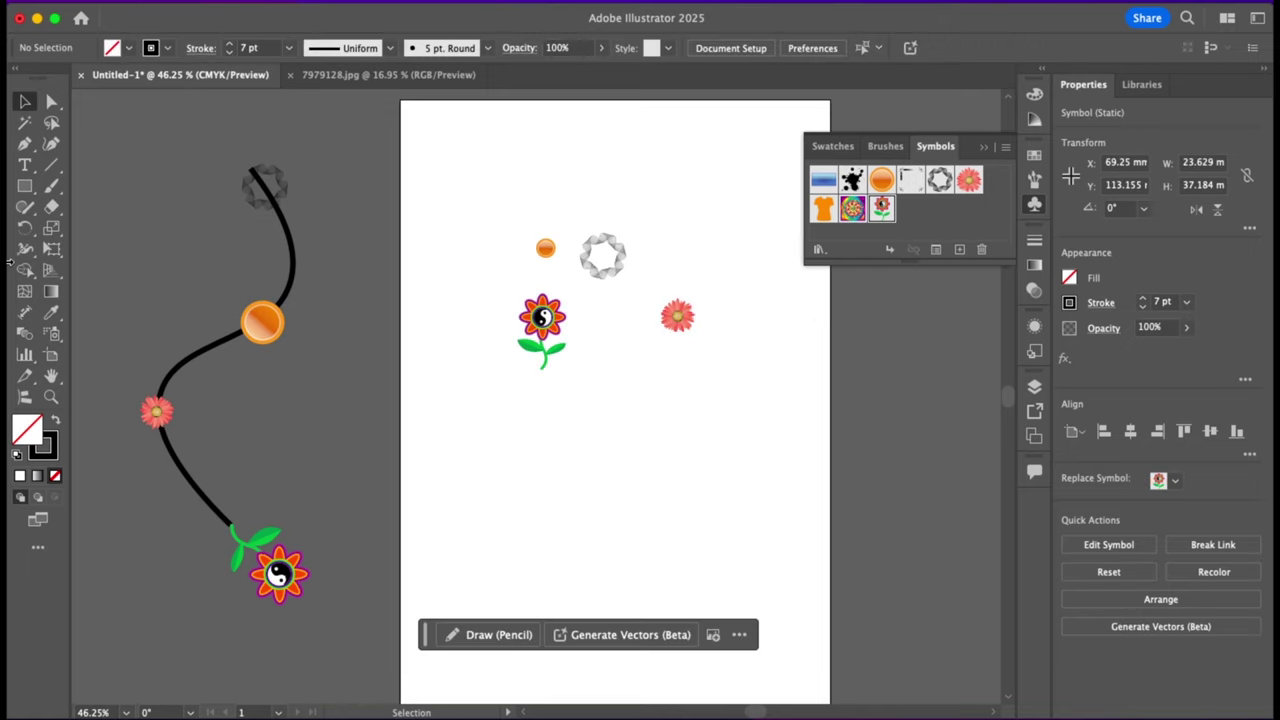
Step: Draw a 73.361 mm square with a 7 pt black stroke, then marquee-select it with the four symbols
click(24, 188)
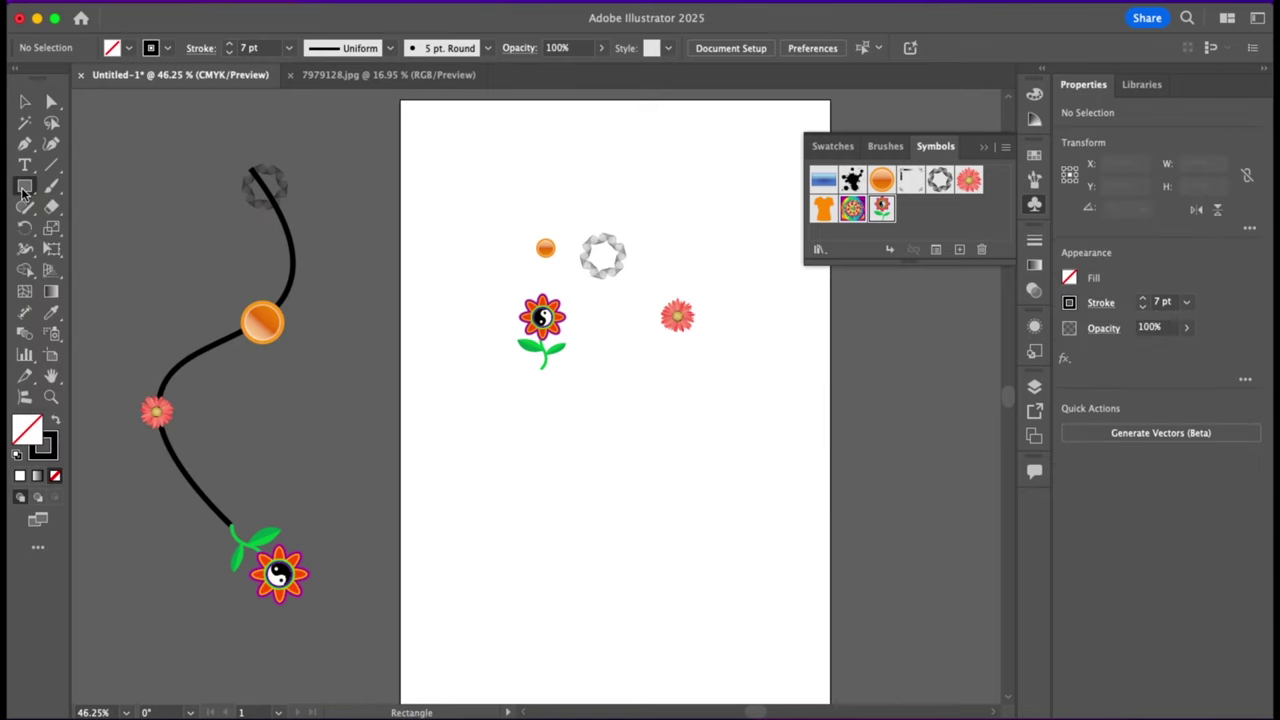
alt+click(22, 190)
drag(560, 415, 621, 462)
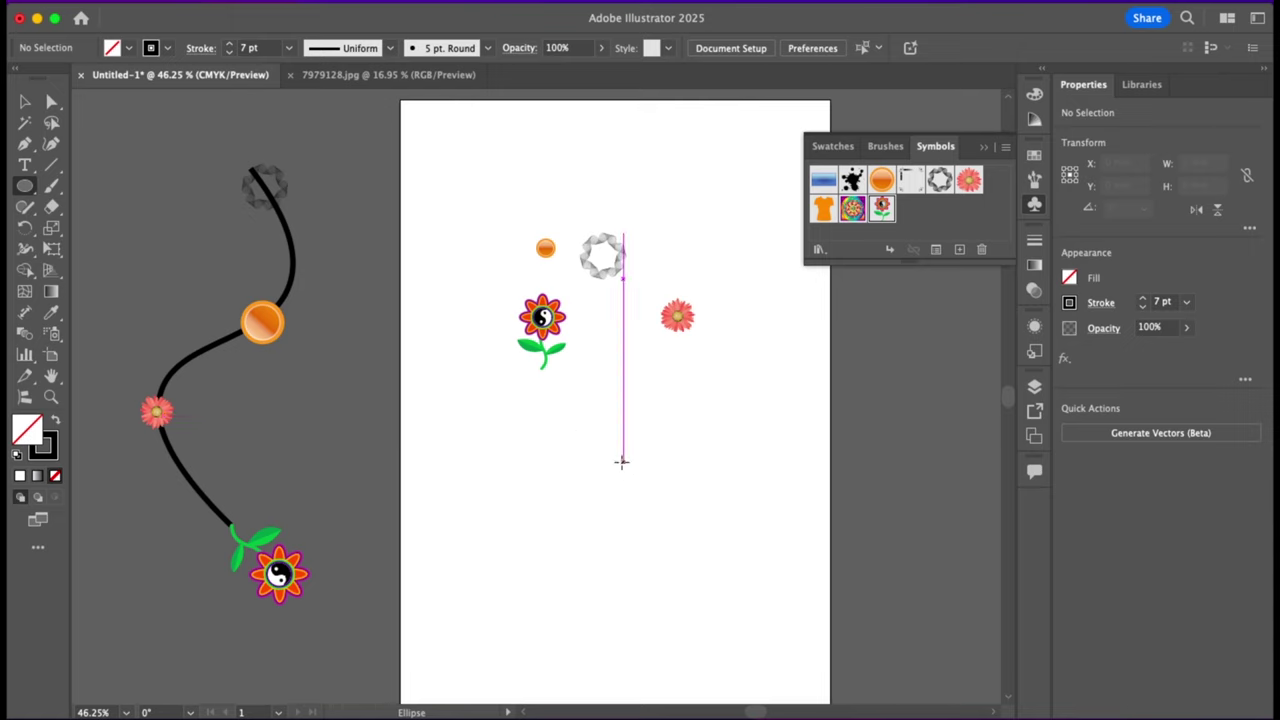
key(m)
drag(568, 381, 721, 533)
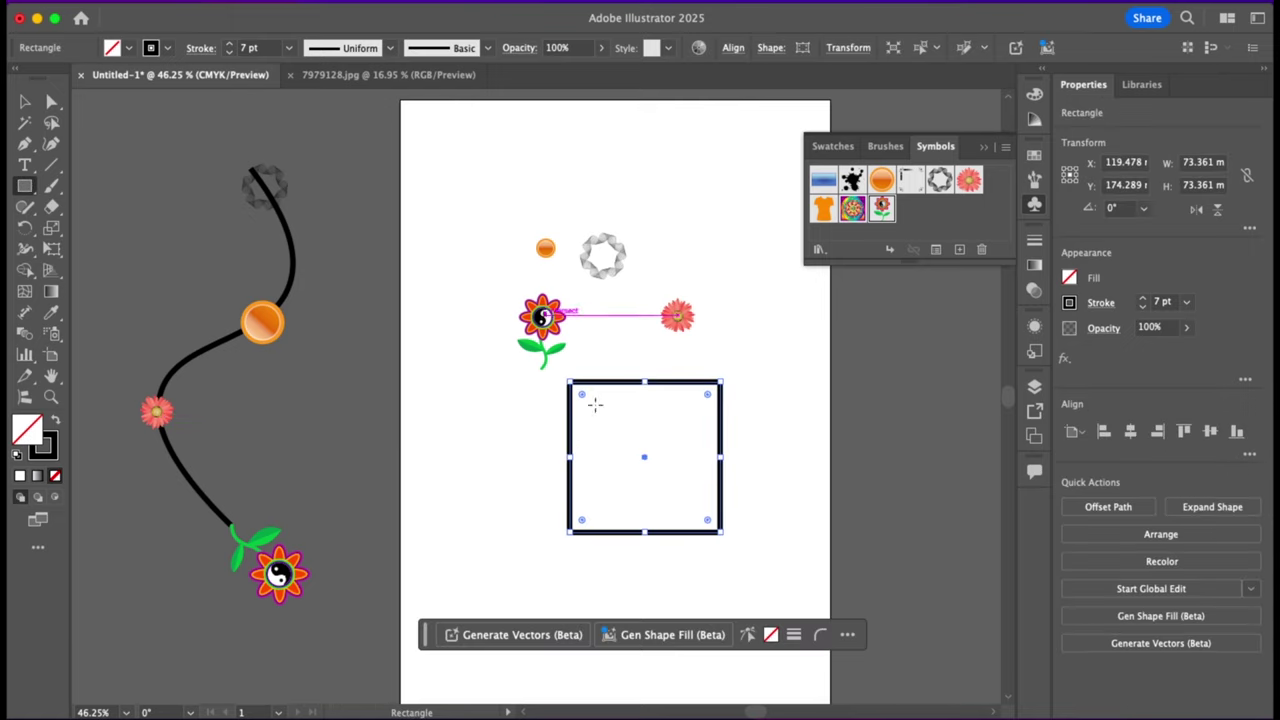
mouse_move(584, 398)
mouse_down()
mouse_move(627, 483)
mouse_move(584, 396)
mouse_up()
click(24, 101)
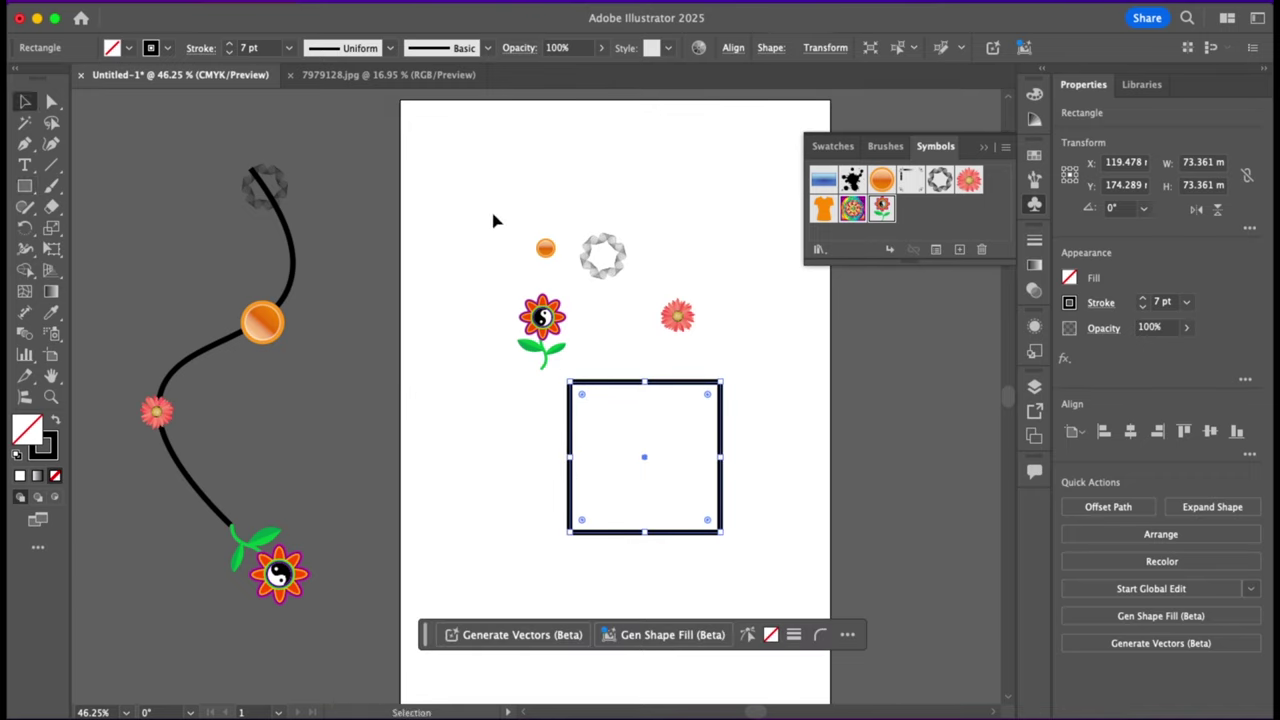
drag(498, 198, 732, 432)
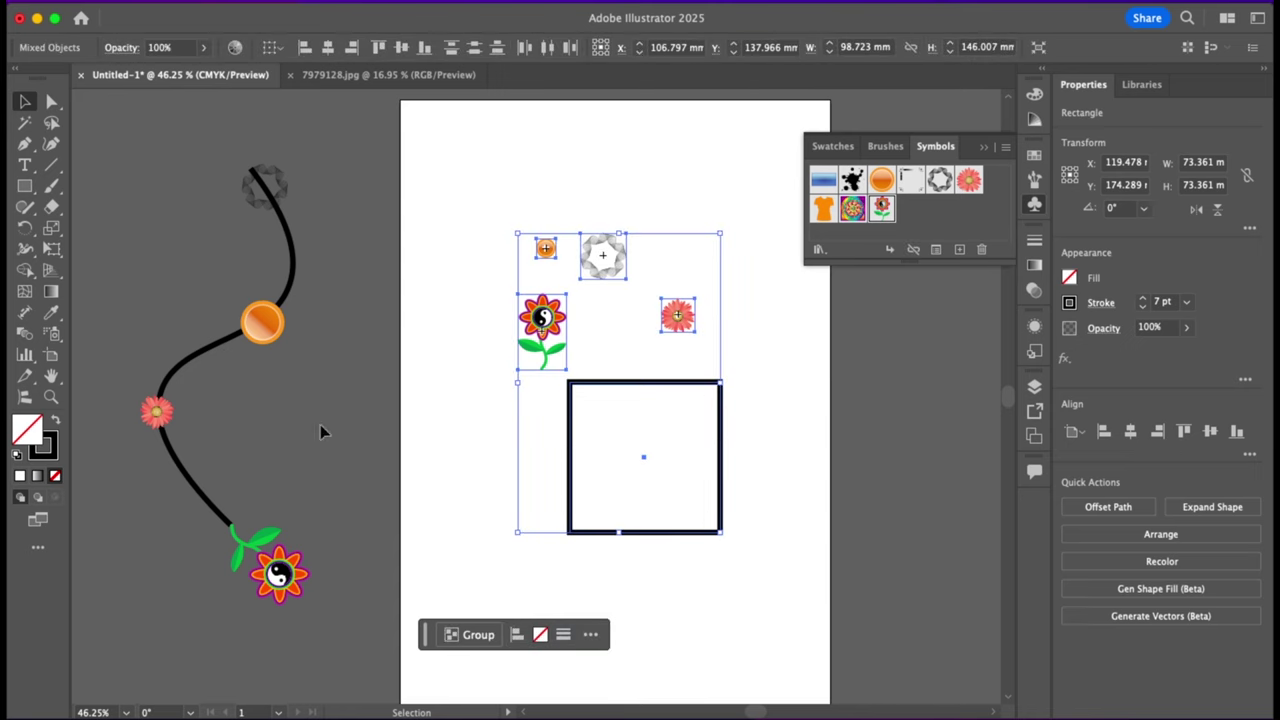
Step: Attach the four symbols around the square's outline with Objects on Path, then isolate that group
click(26, 398)
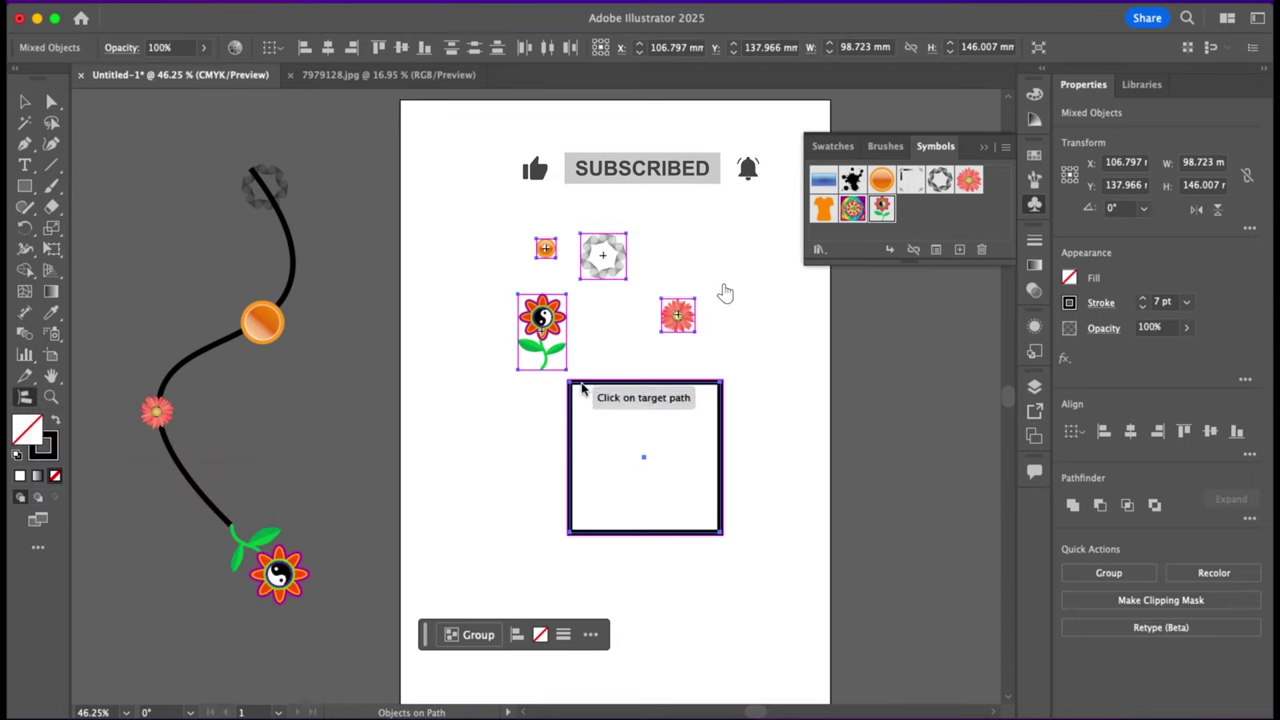
click(582, 389)
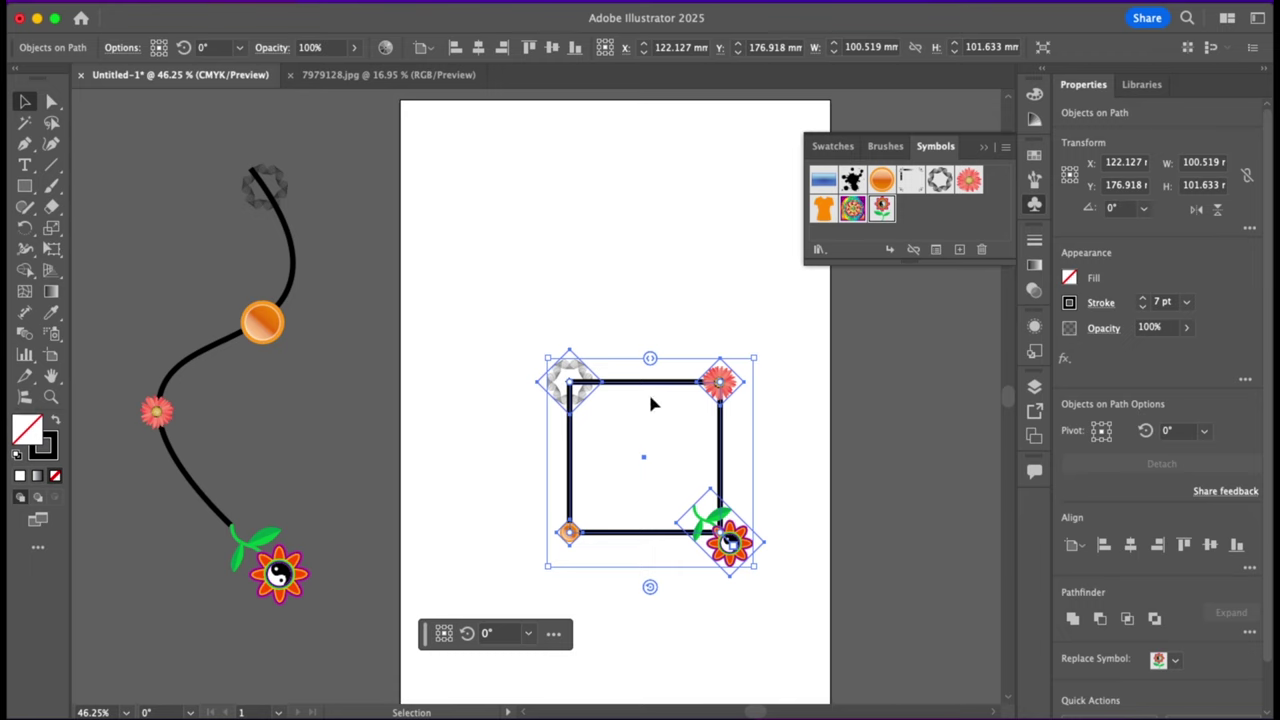
click(655, 266)
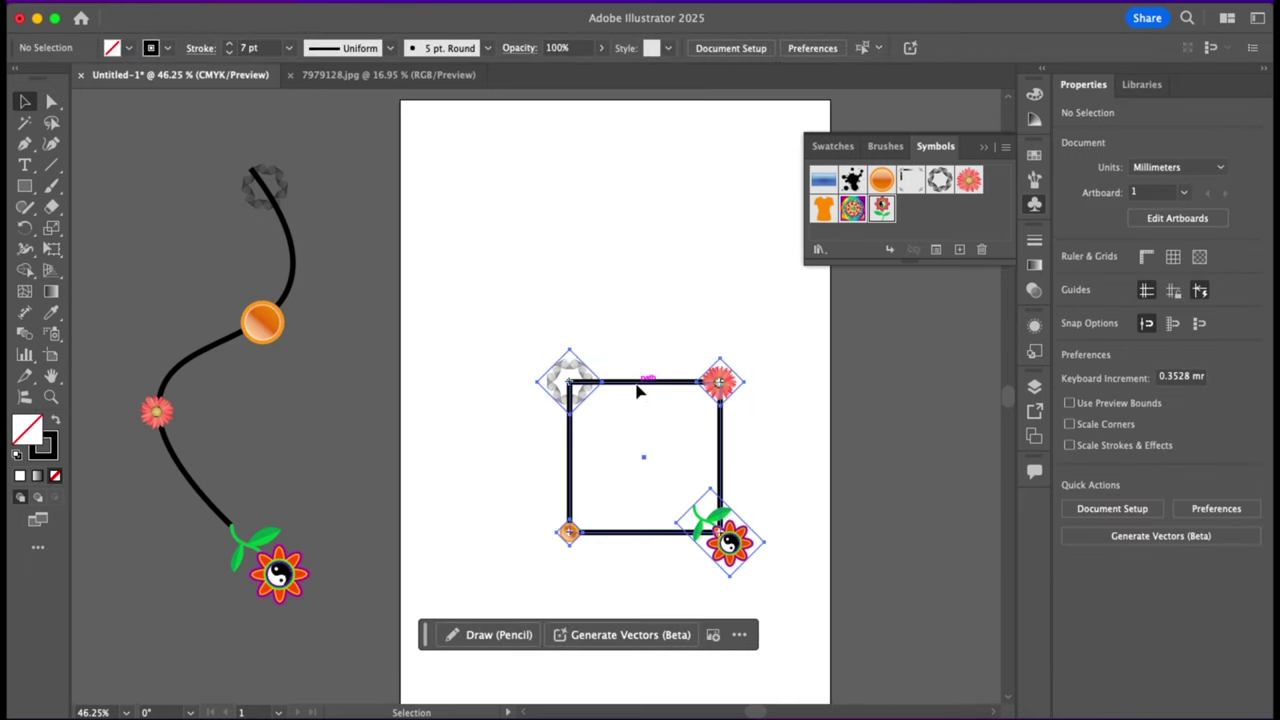
double_click(640, 391)
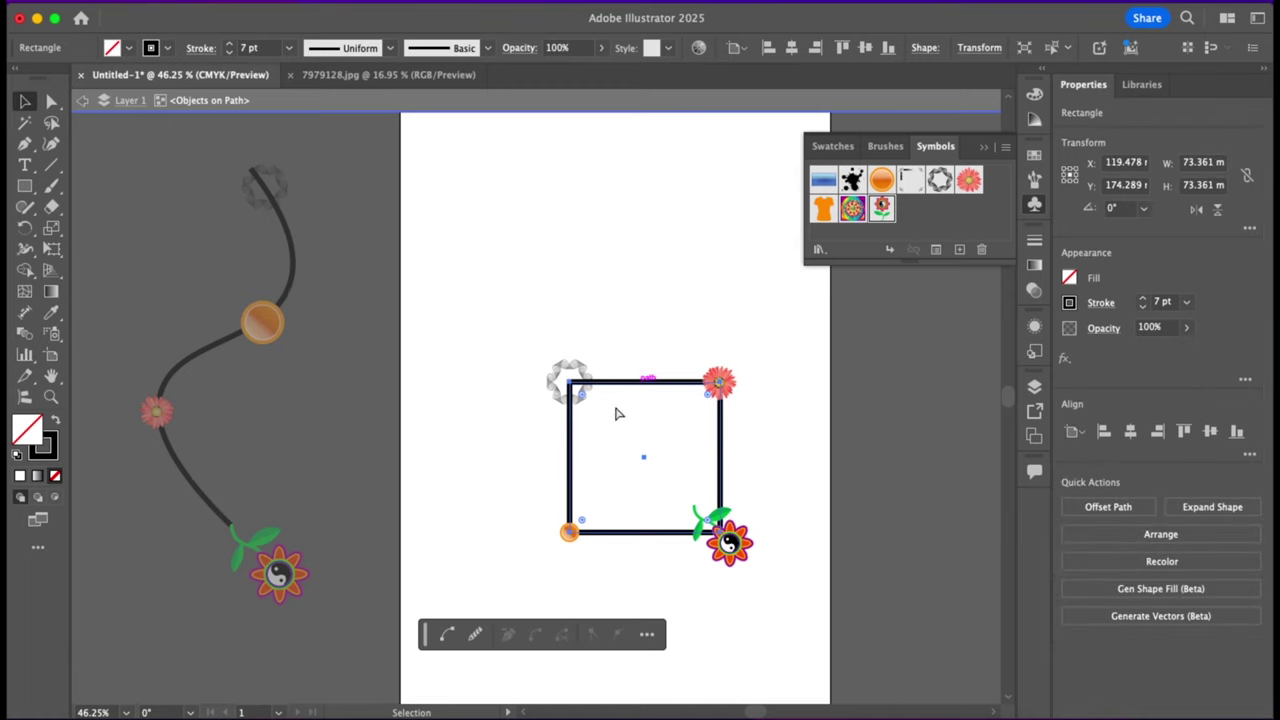
Step: Drag a live-corner widget to round the square into a circle, then exit isolation mode
key(a)
drag(588, 402, 681, 491)
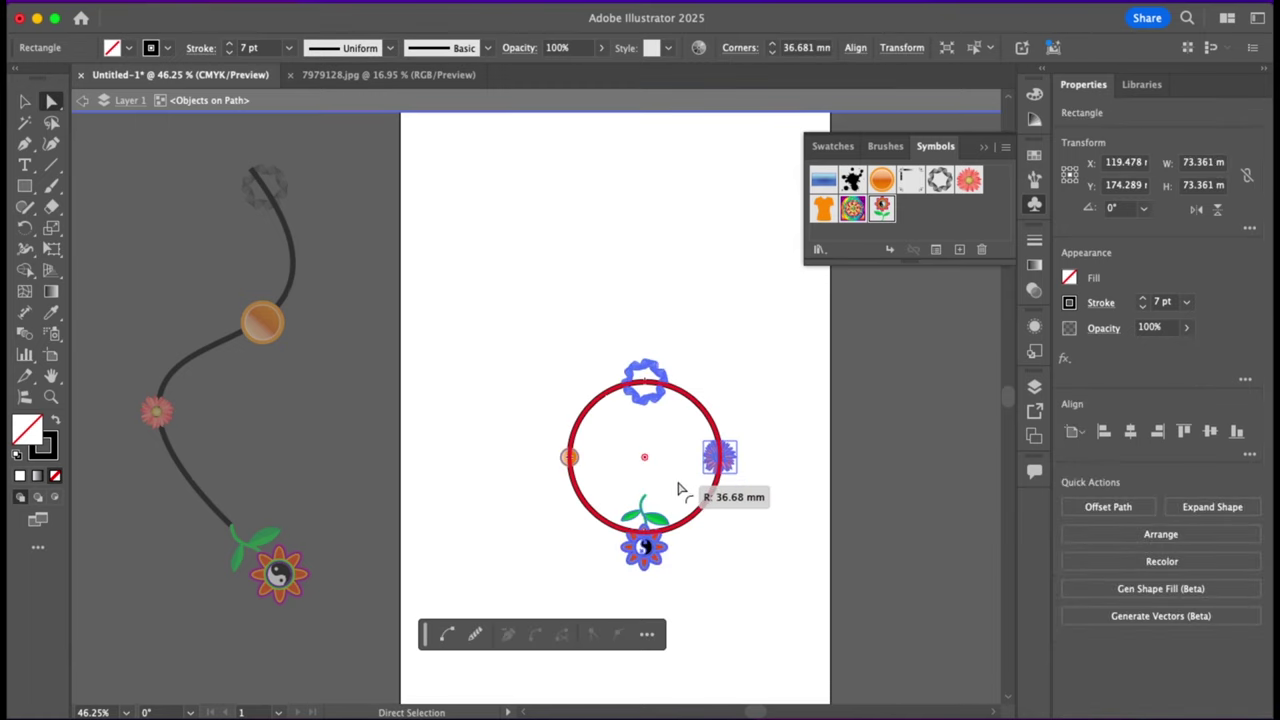
click(600, 372)
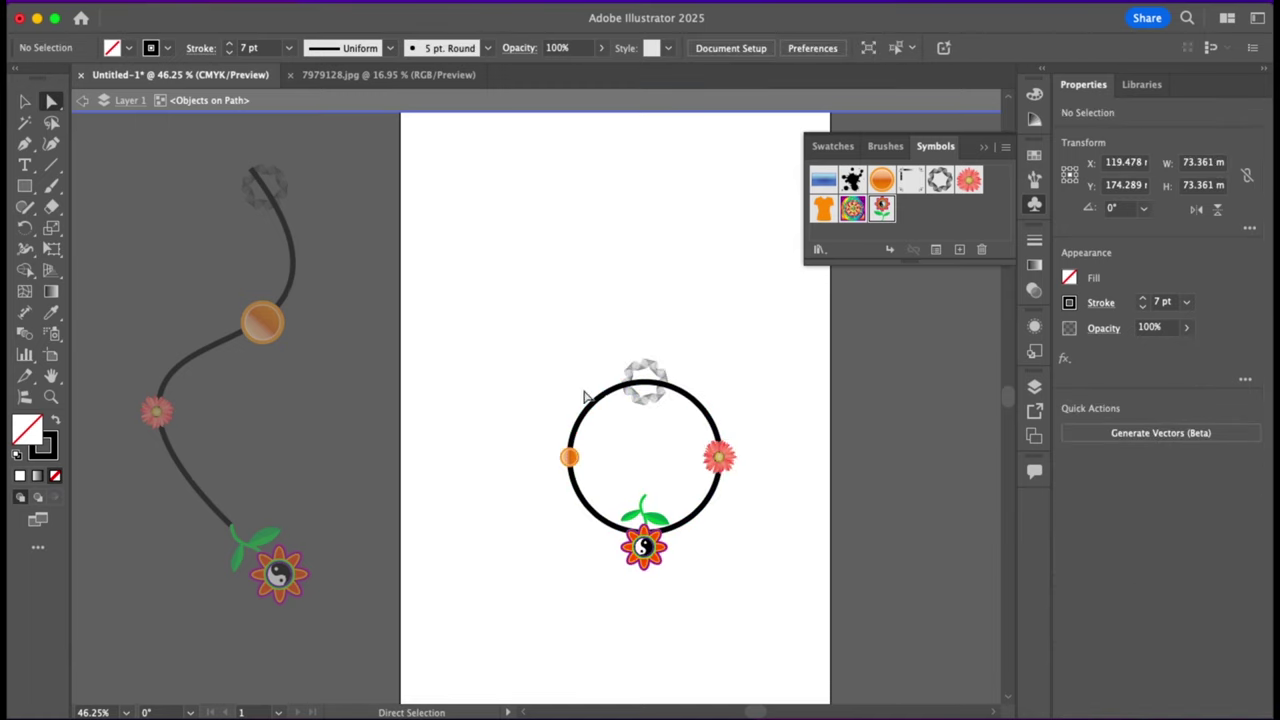
scroll(642, 458, down, 2)
scroll(648, 450, right, 1)
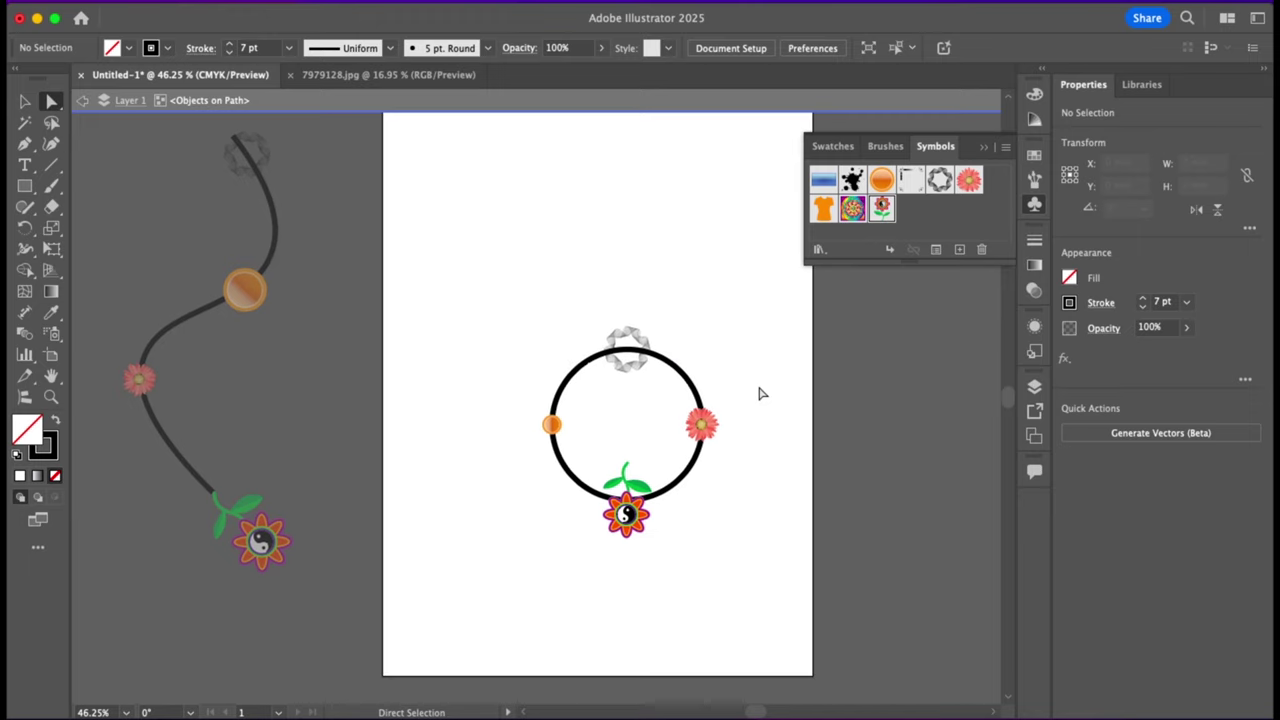
key(Escape)
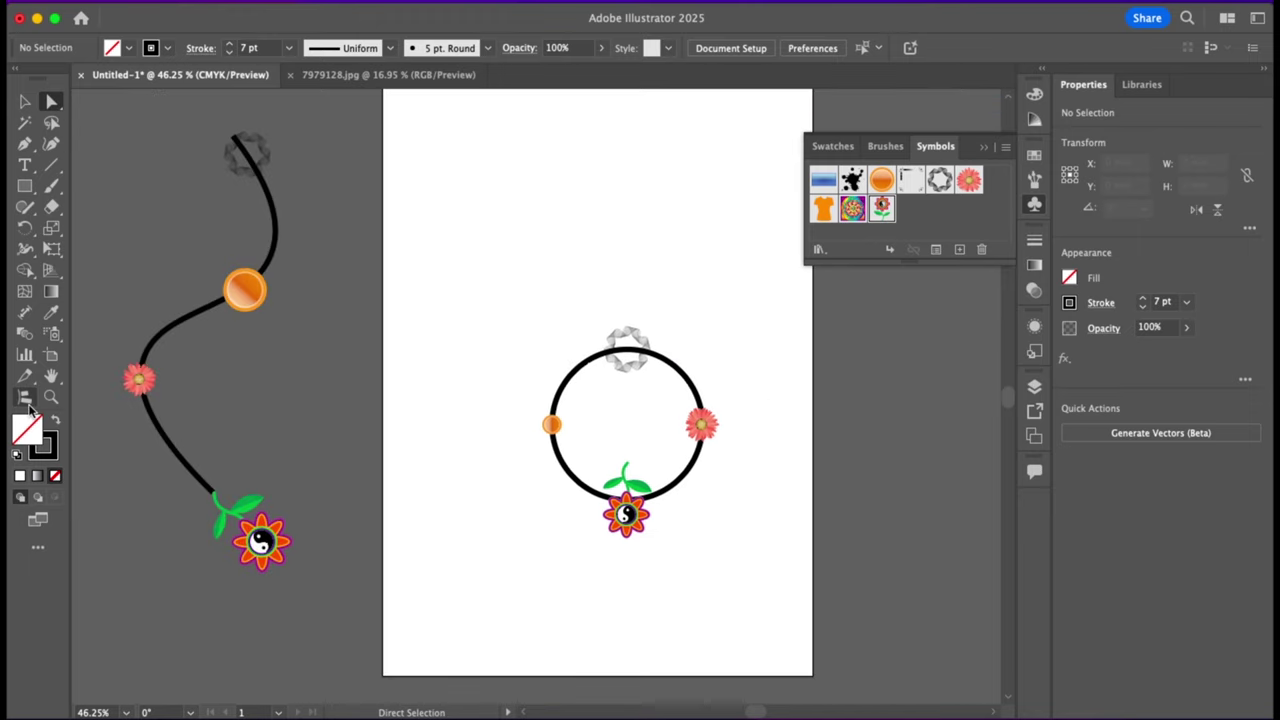
click(30, 408)
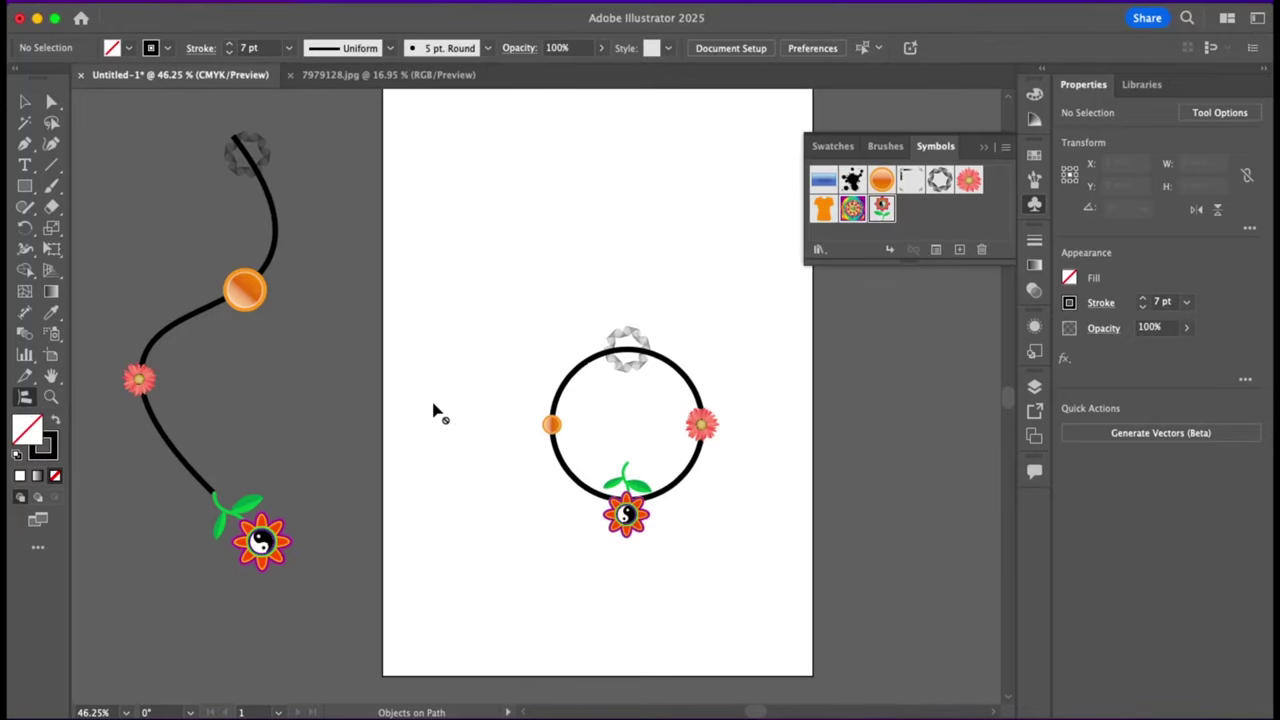
click(836, 449)
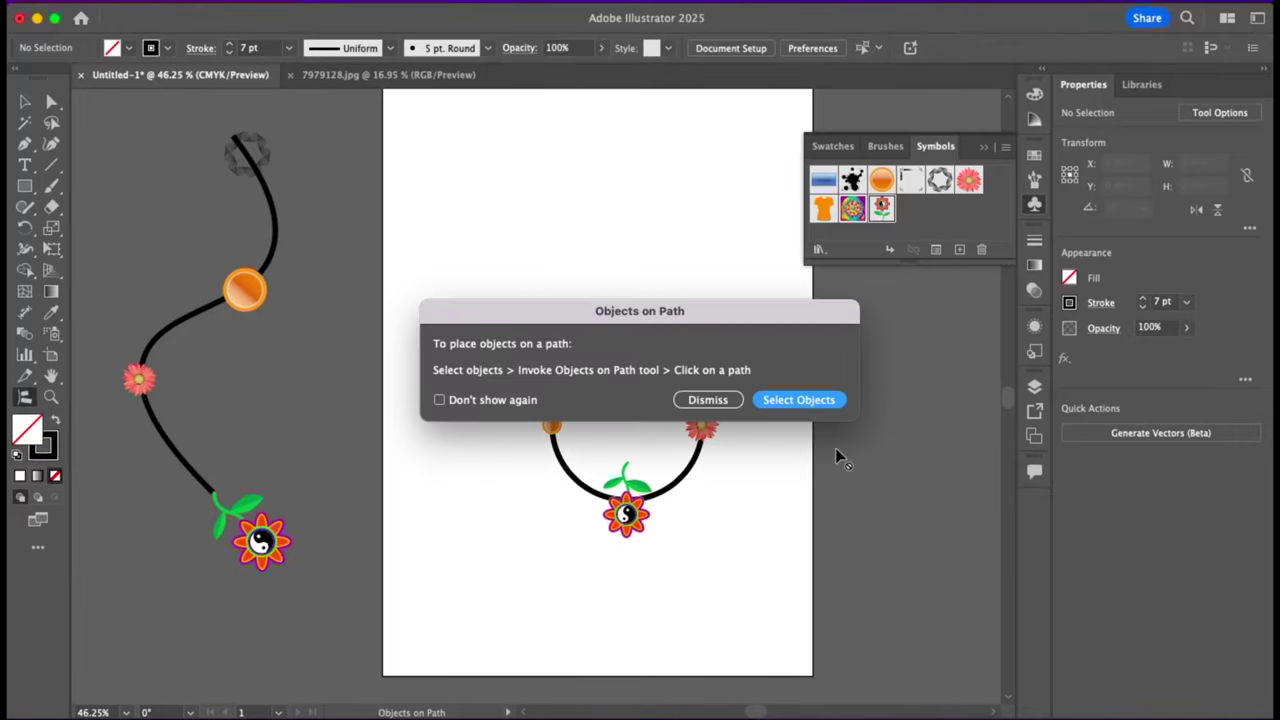